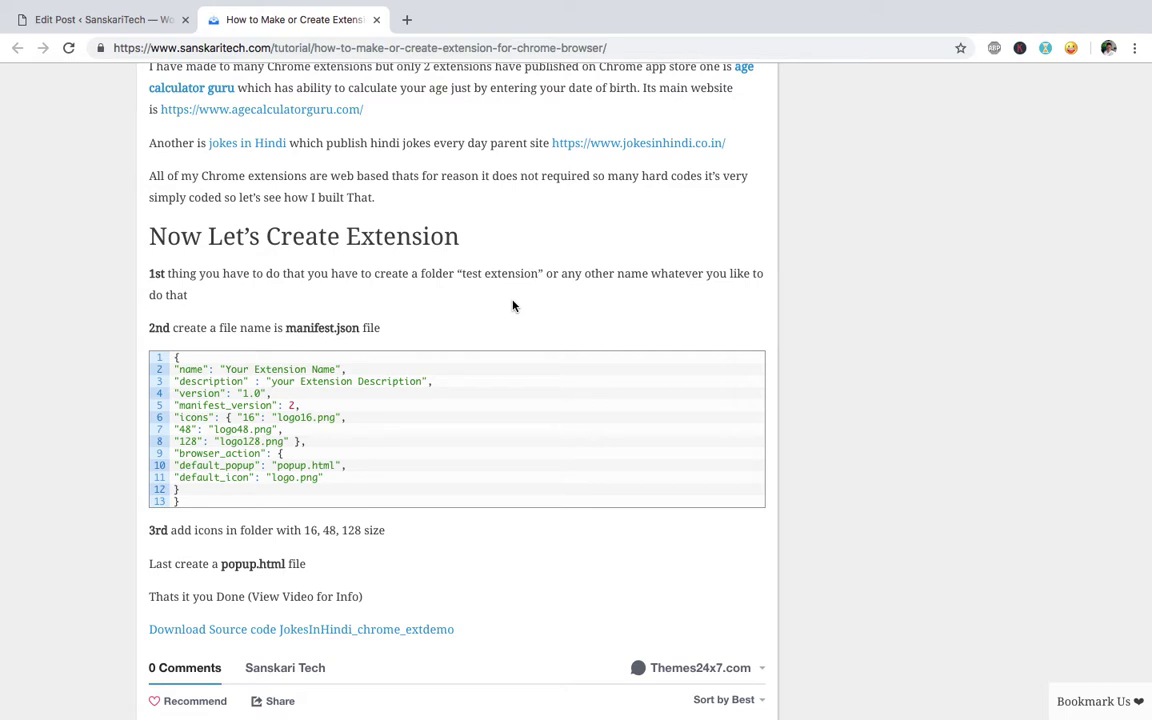
Step: Scroll through the tutorial article and show the Age Calculator Guru extension popup
scroll(512, 305, "up", 10)
scroll(466, 261, "down", 2)
scroll(468, 257, "down", 1)
scroll(160, 165, "down", 3)
scroll(141, 176, "down", 1)
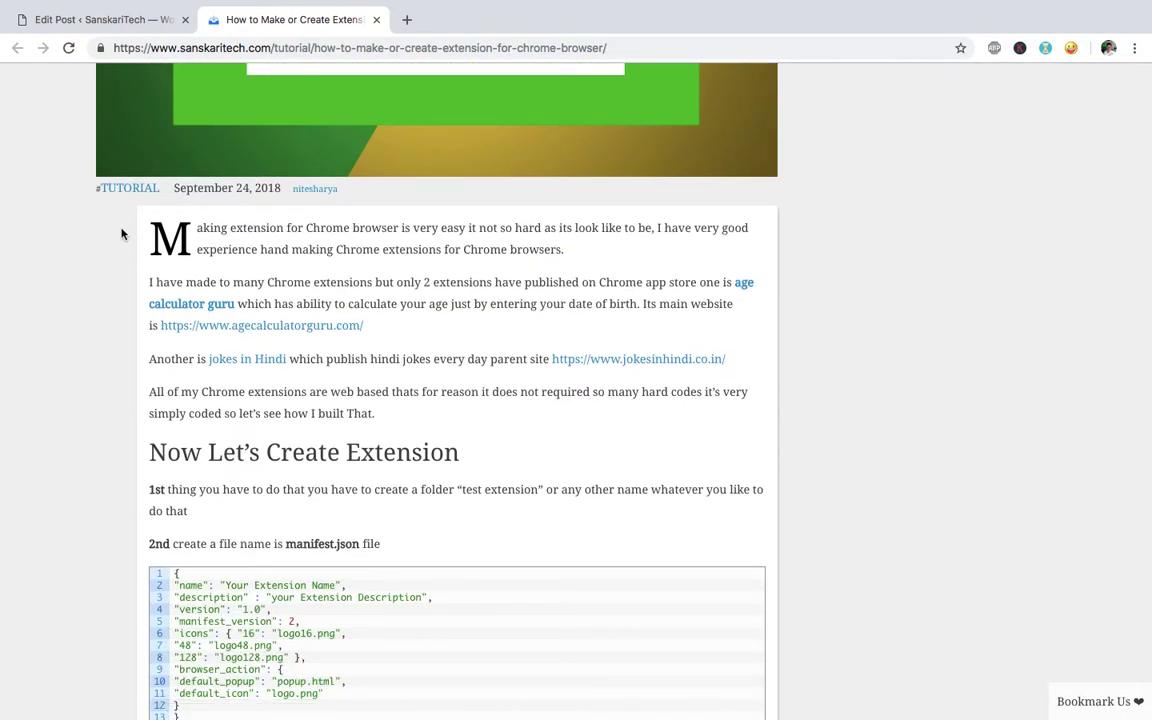
scroll(121, 234, "down", 2)
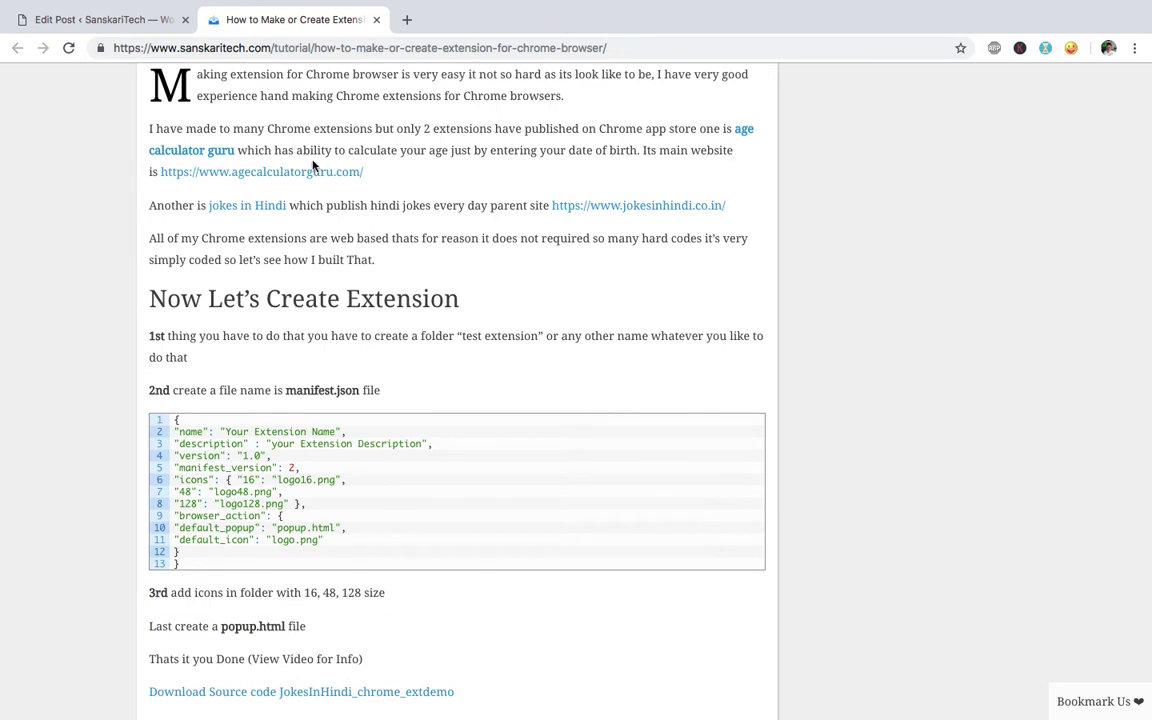
scroll(281, 235, "down", 2)
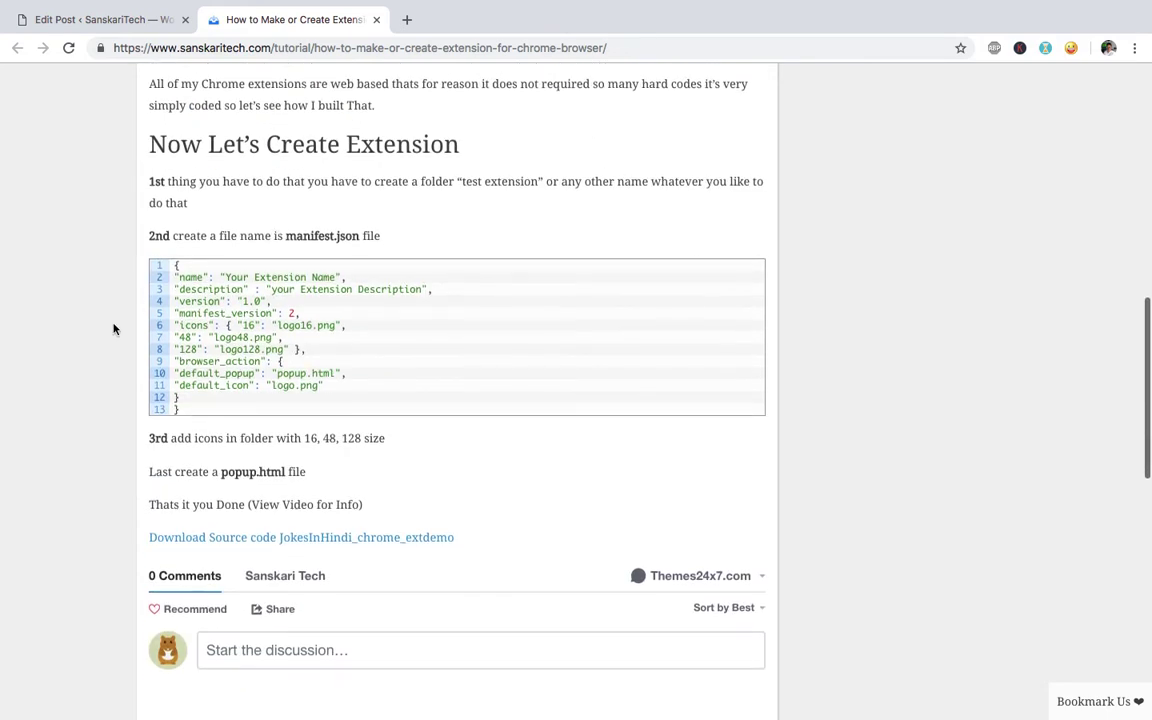
scroll(113, 328, "up", 10)
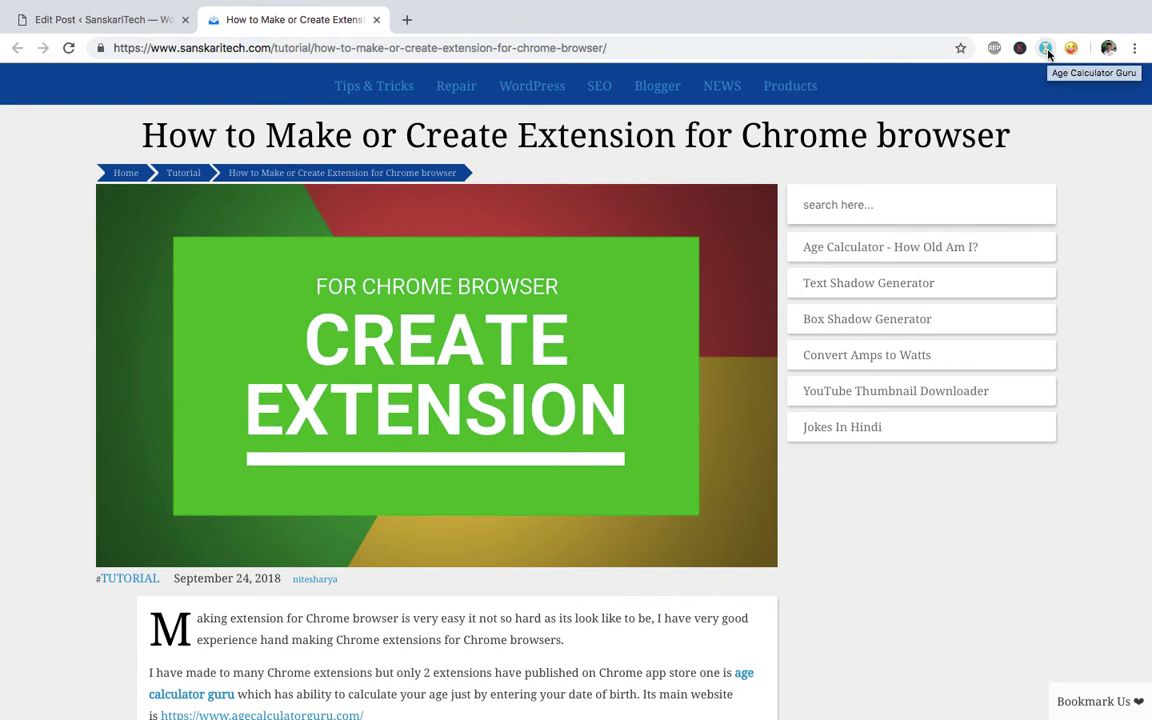
left_click(1046, 49)
scroll(960, 137, "down", 3)
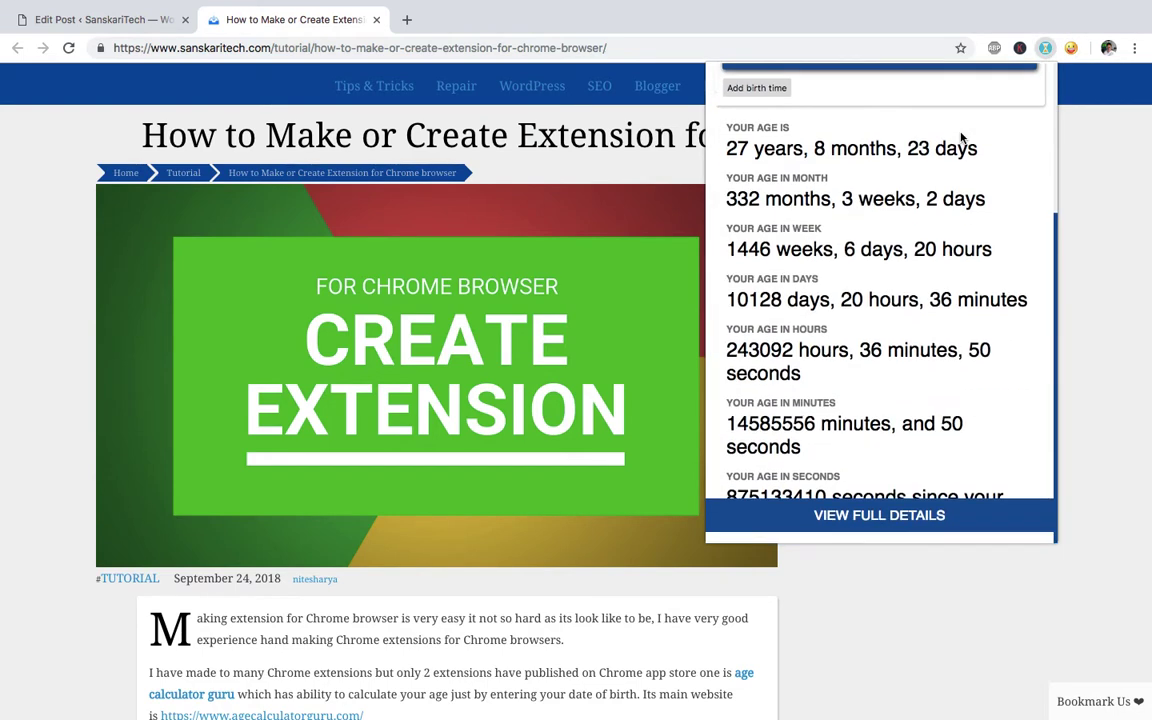
scroll(960, 137, "up", 3)
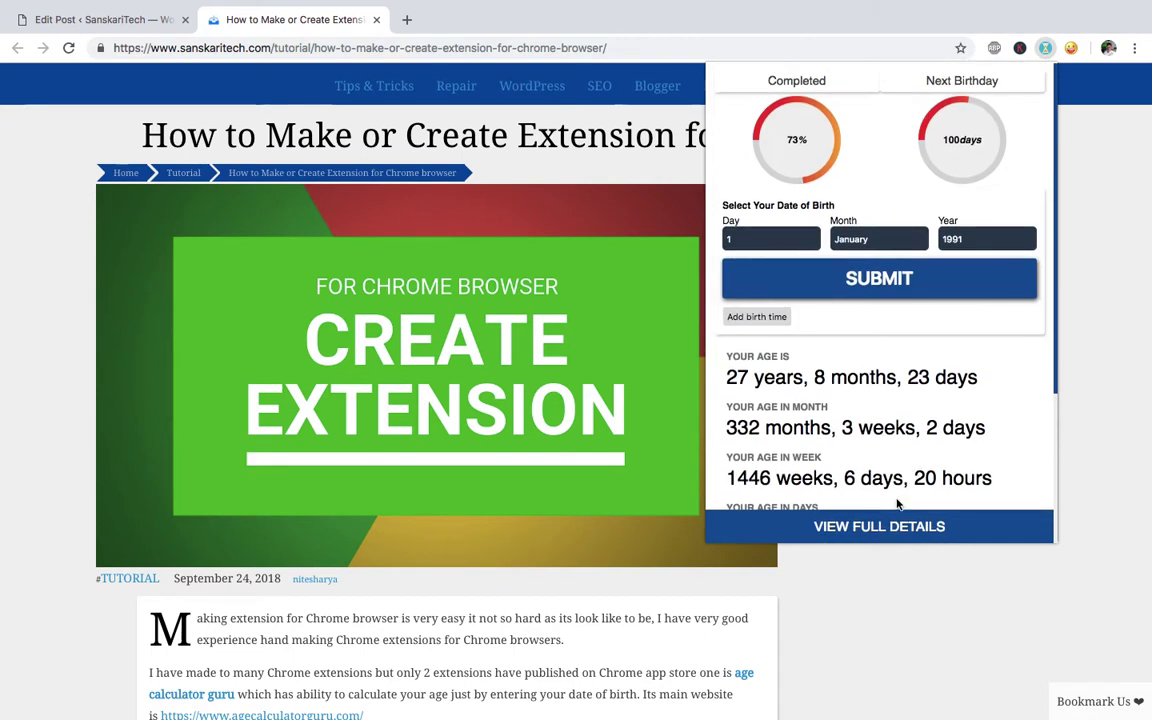
Step: Show the Jokes In Hindi extension popup and scroll through its jokes
left_click(1071, 48)
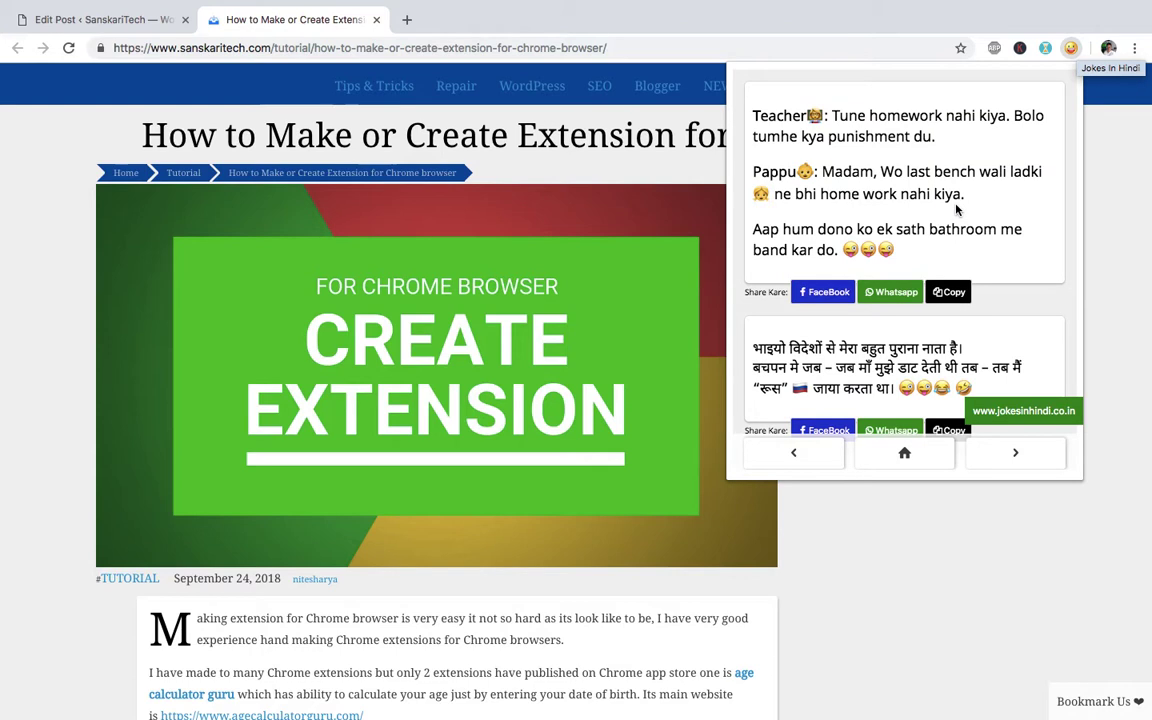
scroll(958, 205, "down", 5)
scroll(959, 215, "down", 5)
scroll(935, 300, "down", 5)
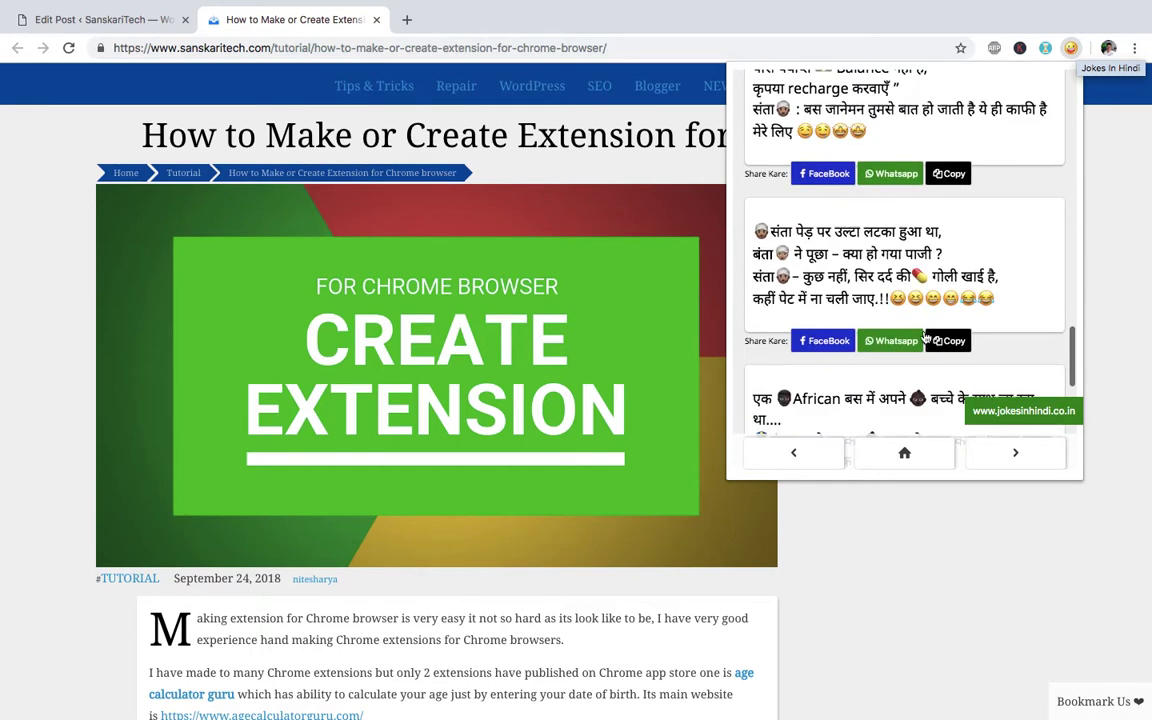
Step: Reopen the Age Calculator Guru popup and scroll through its details
left_click(1045, 48)
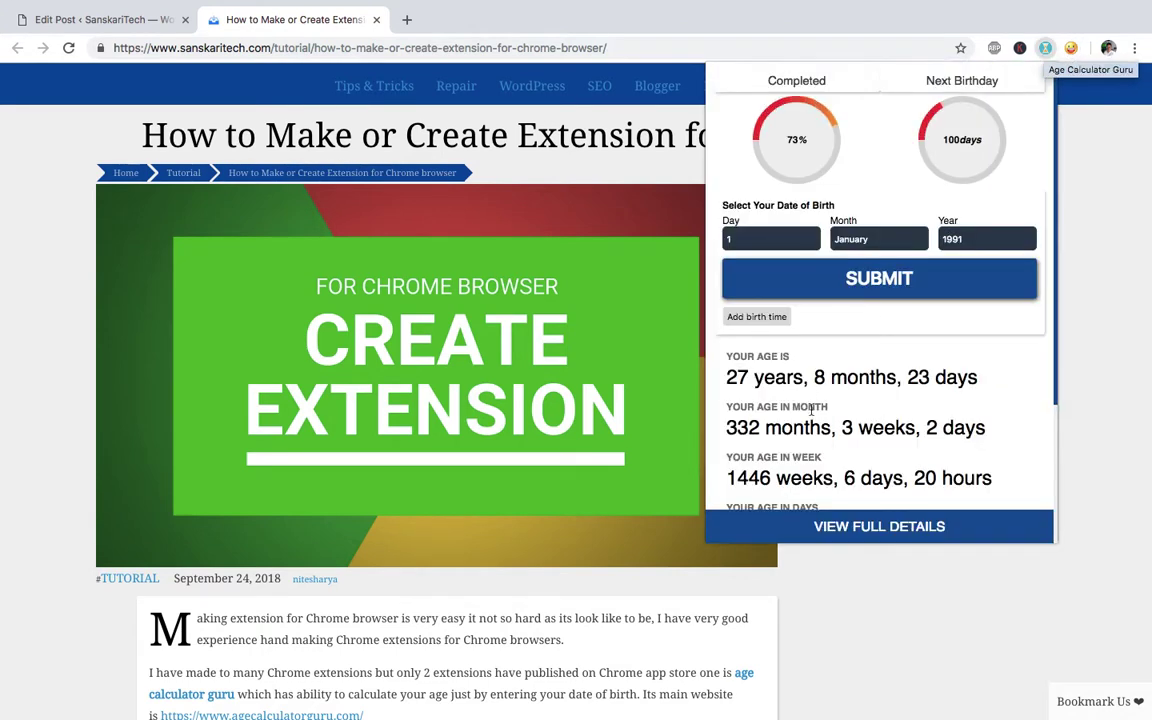
scroll(871, 318, "down", 3)
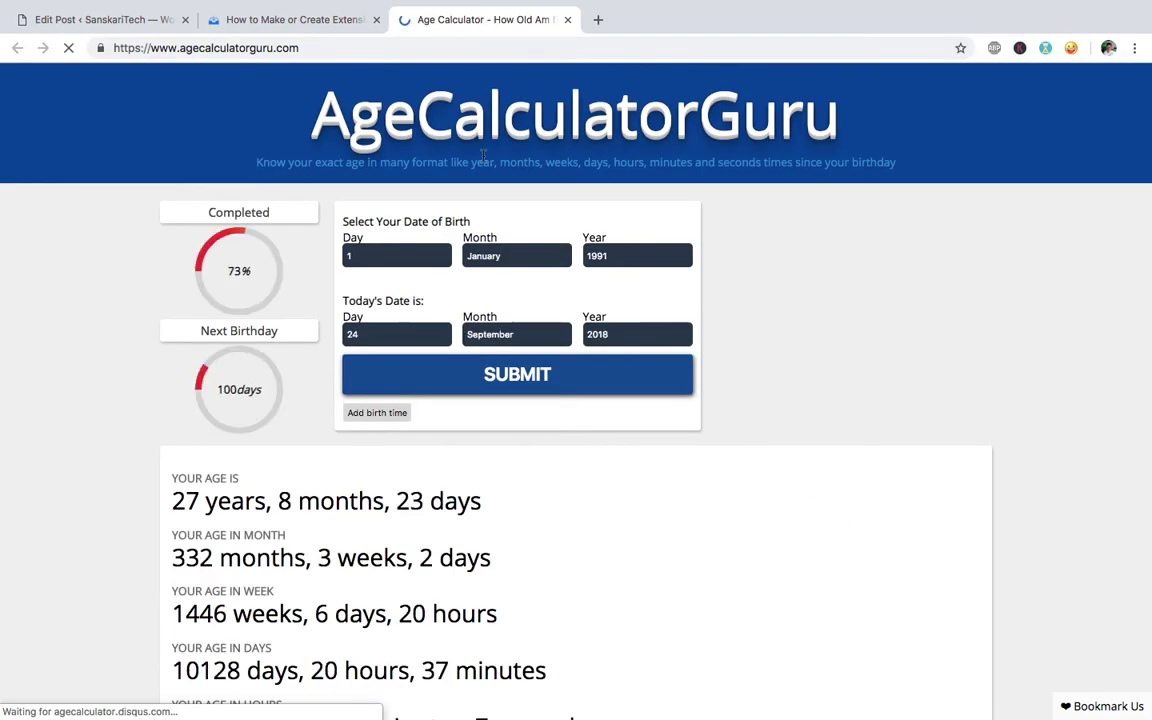
scroll(342, 252, "down", 3)
scroll(231, 290, "down", 10)
scroll(231, 290, "up", 13)
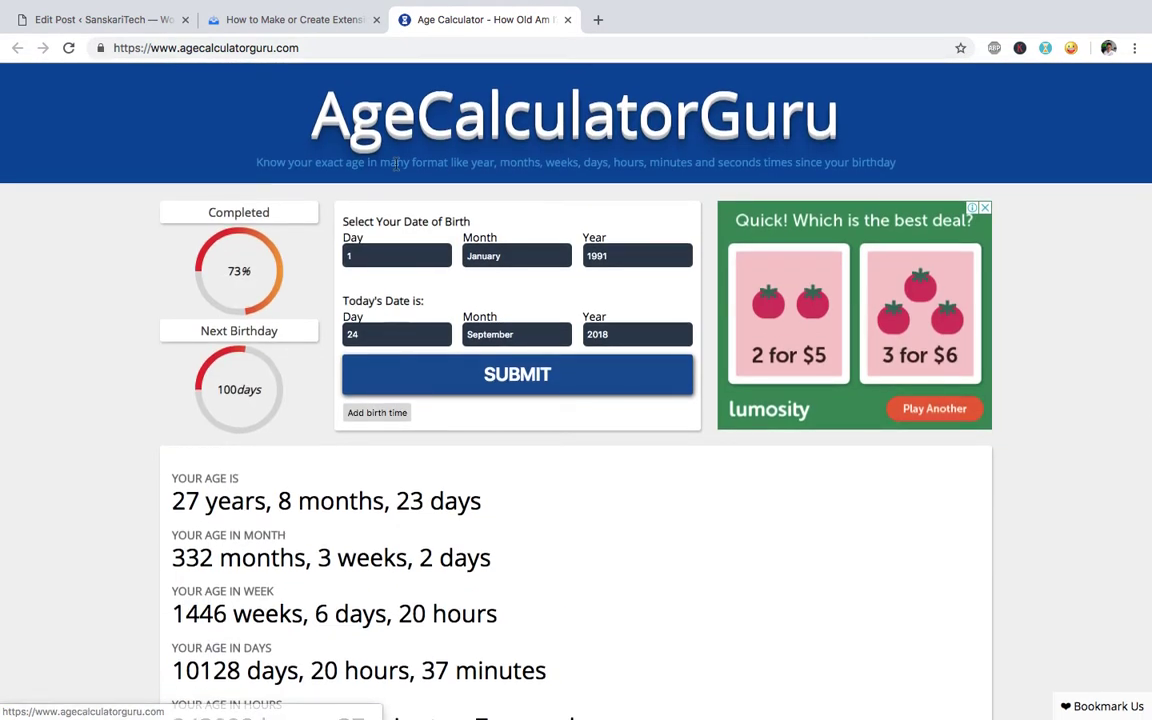
Step: Calculate age in the Age Calculator Guru popup for birth date 4 April 1993
left_click(330, 22)
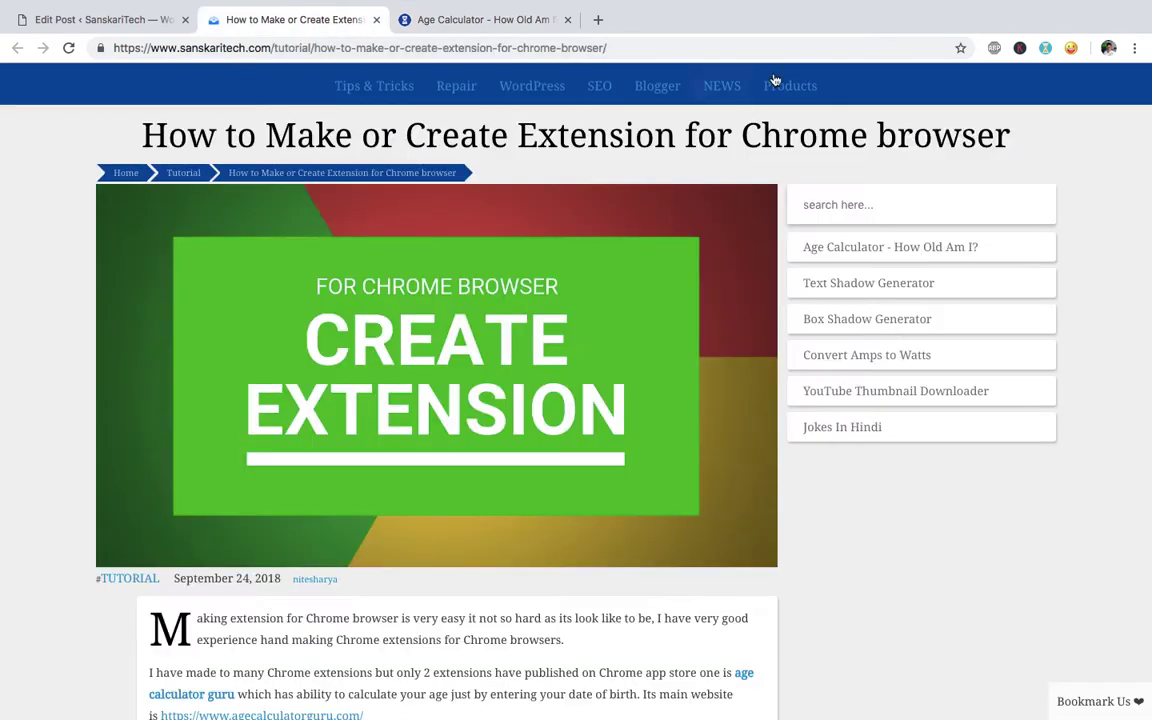
left_click(1045, 50)
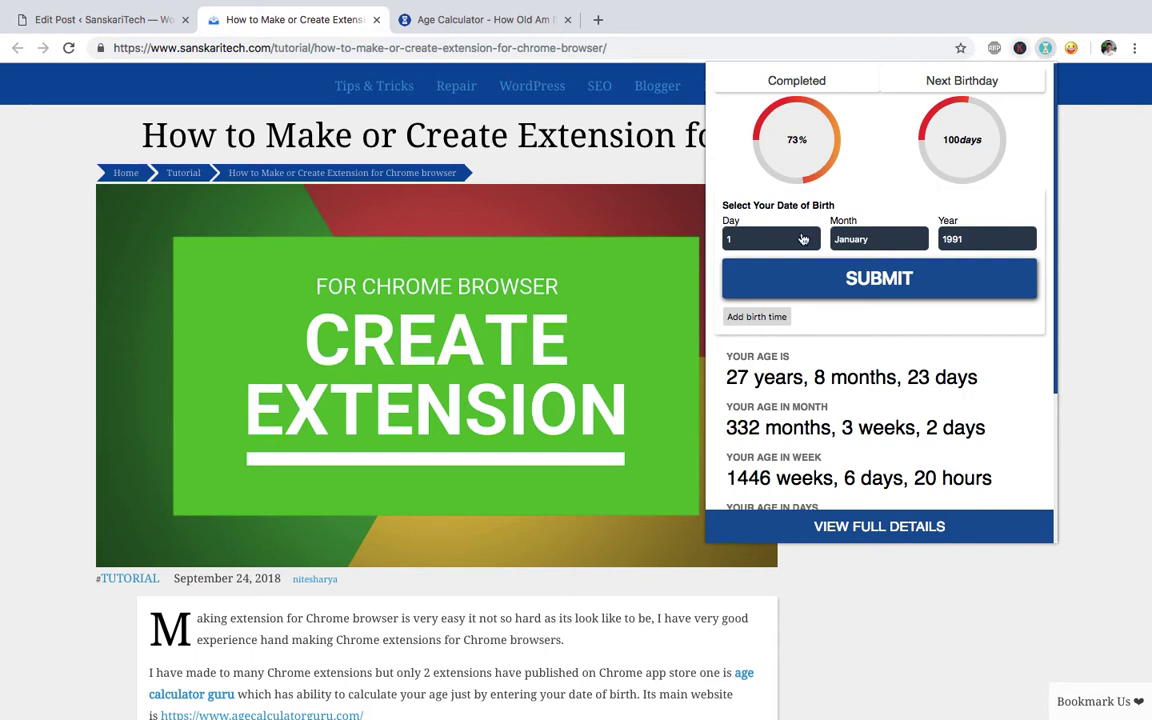
left_click(748, 239)
left_click(786, 276)
left_click(870, 239)
left_click(850, 278)
left_click(963, 239)
left_click(957, 263)
left_click(920, 280)
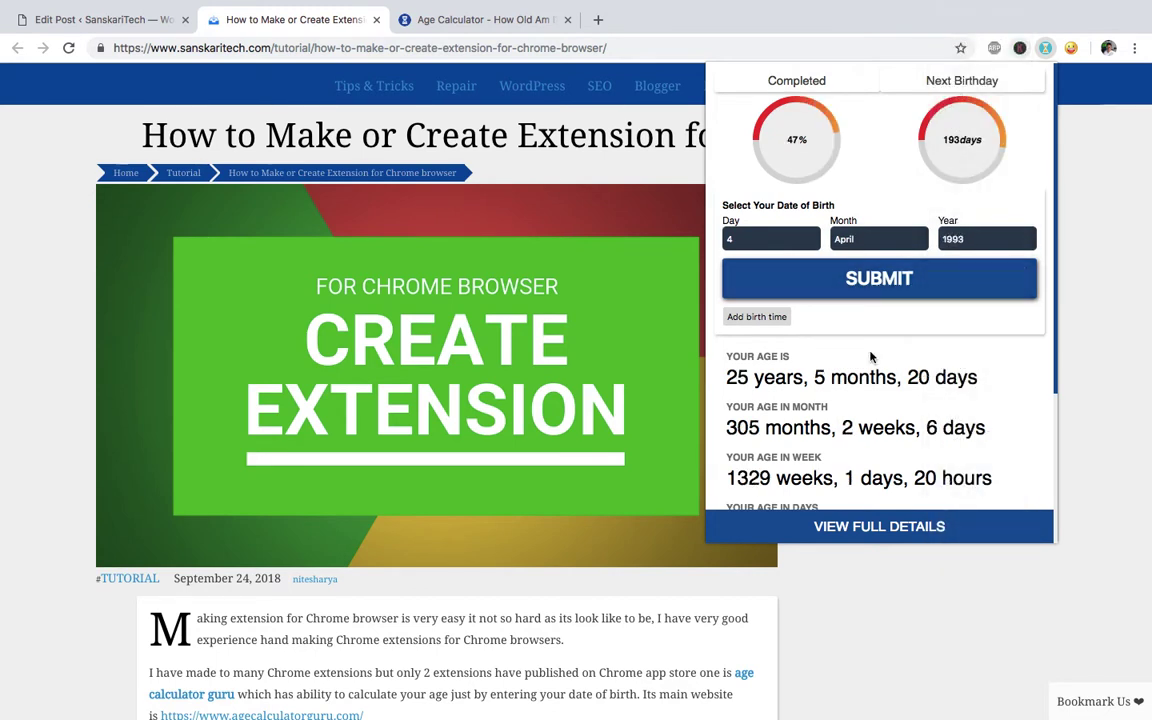
scroll(863, 364, "down", 2)
scroll(863, 364, "up", 1)
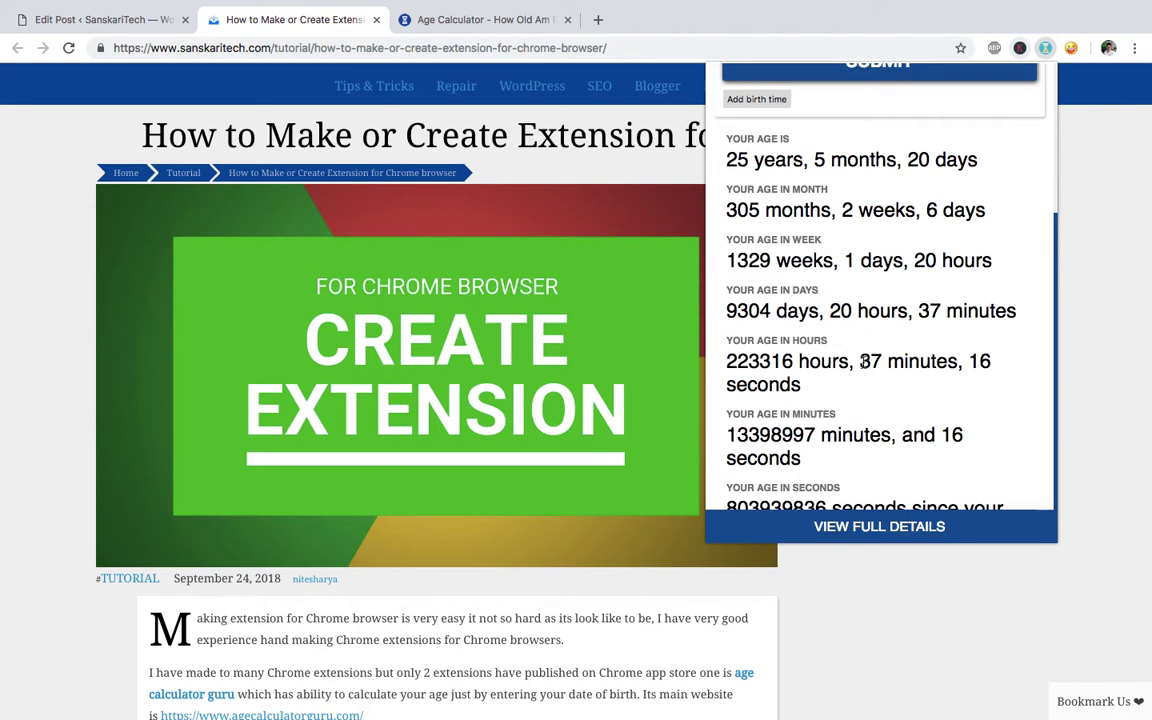
scroll(863, 364, "up", 1)
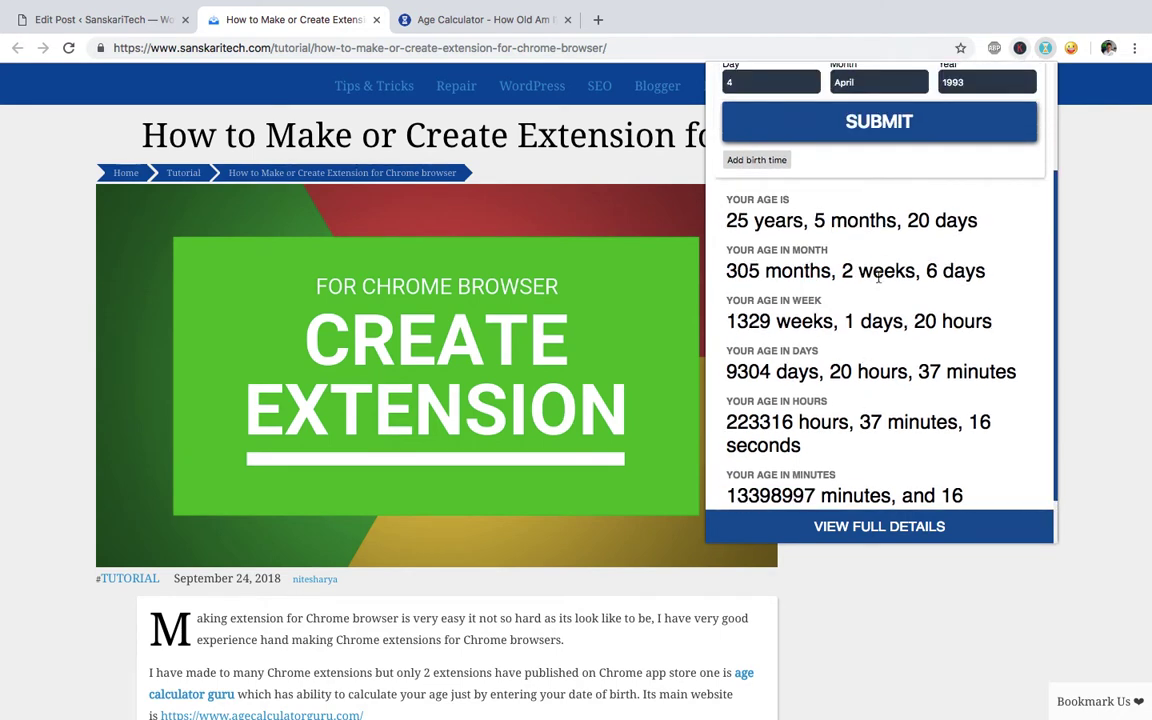
Step: Switch between the Age Calculator Guru and Jokes In Hindi popups to compare them
left_click(1108, 239)
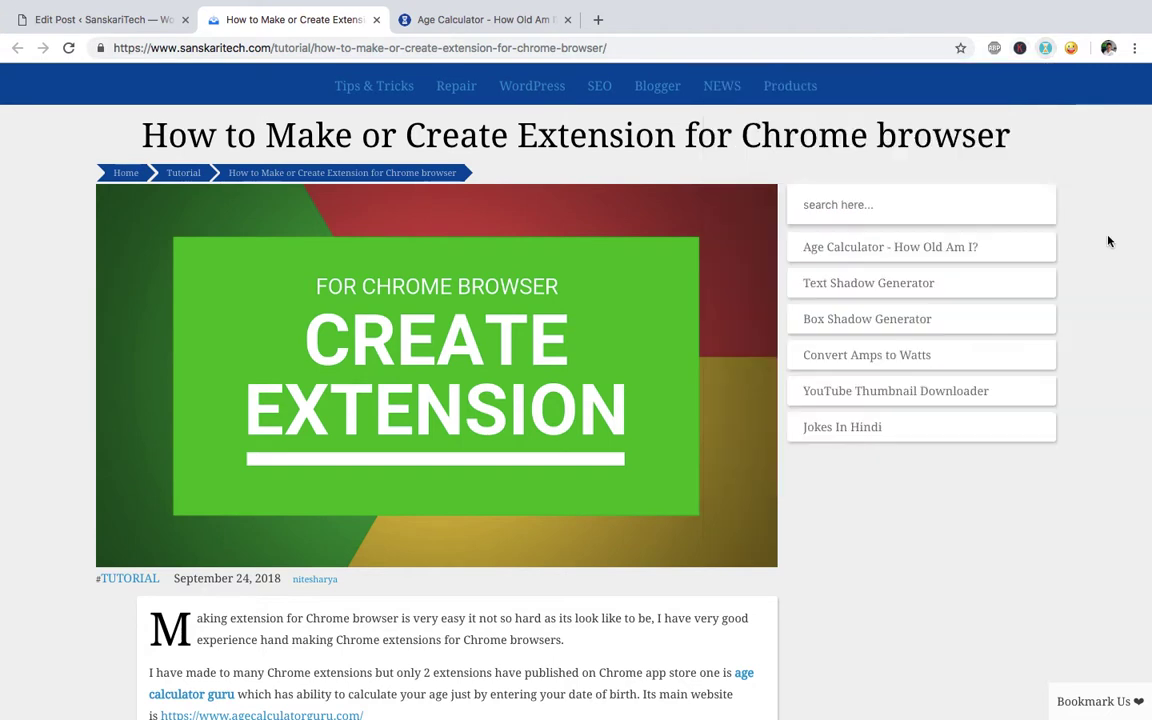
left_click(1071, 48)
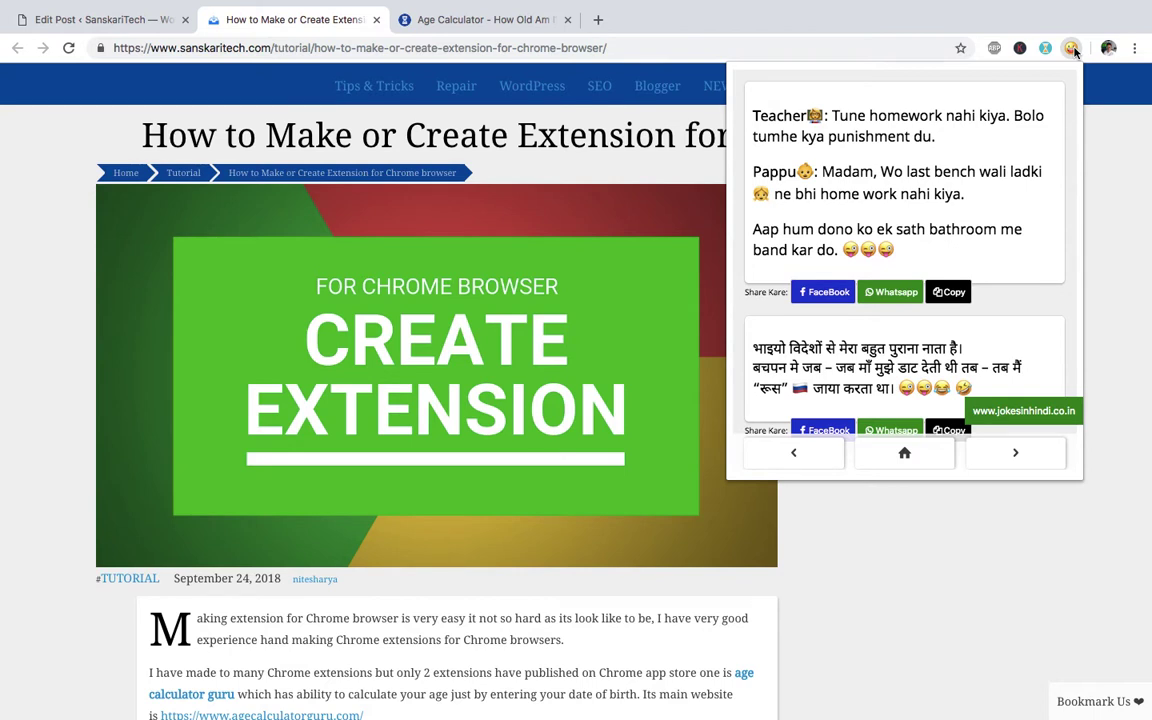
left_click(1073, 50)
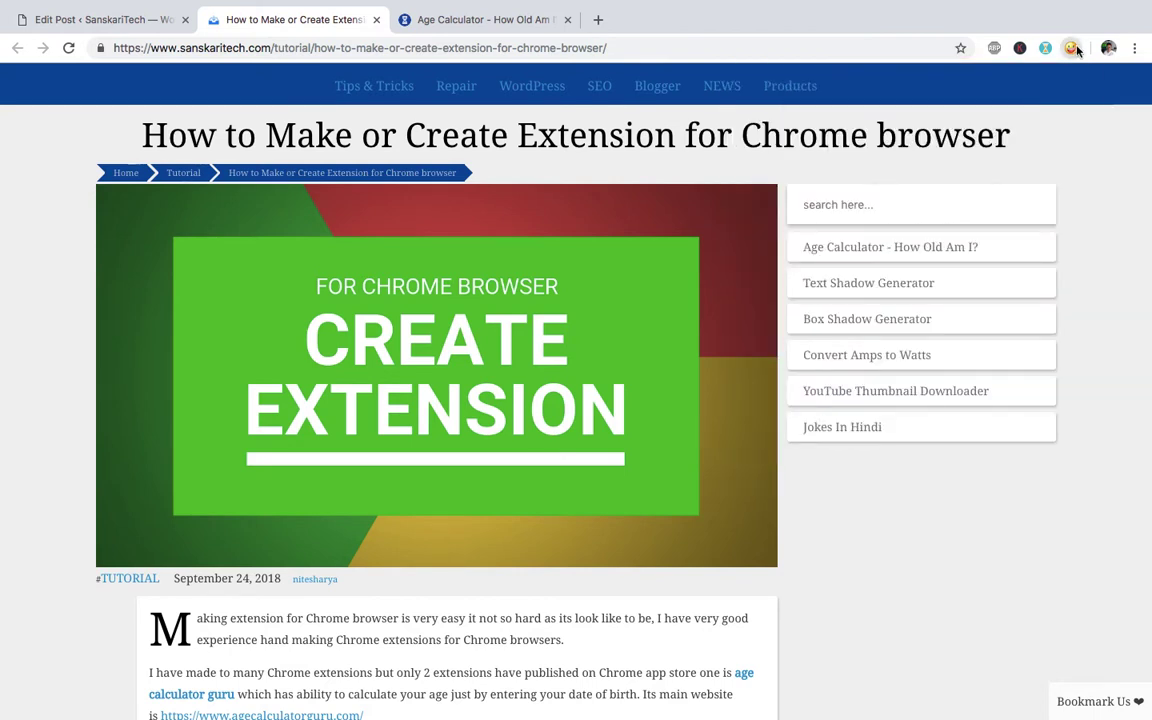
left_click(1045, 48)
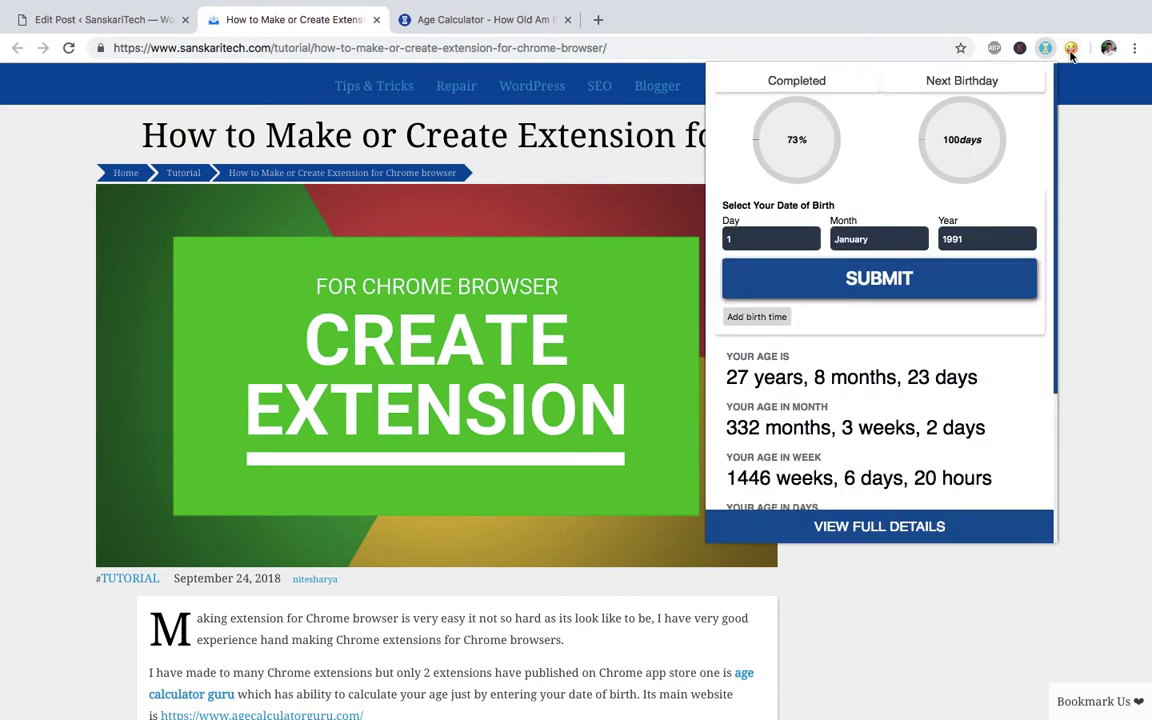
left_click(1070, 48)
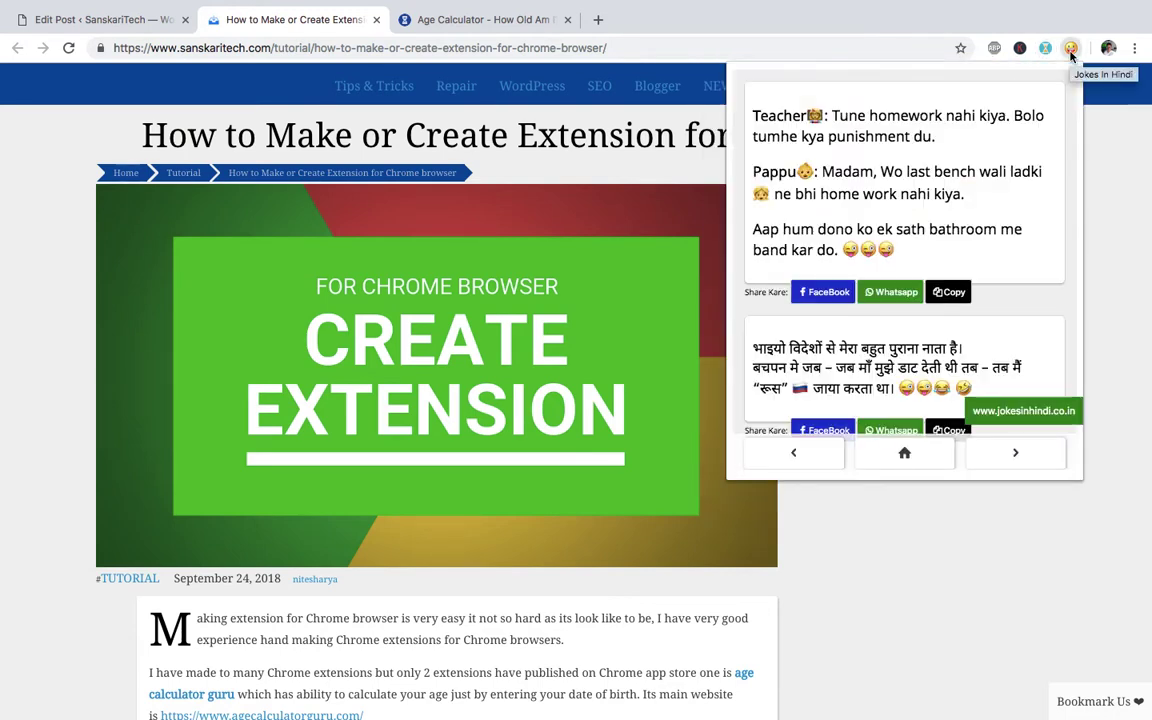
Step: Remove Jokes In Hindi from Chrome, then scroll to the manifest.json steps
right_click(1070, 50)
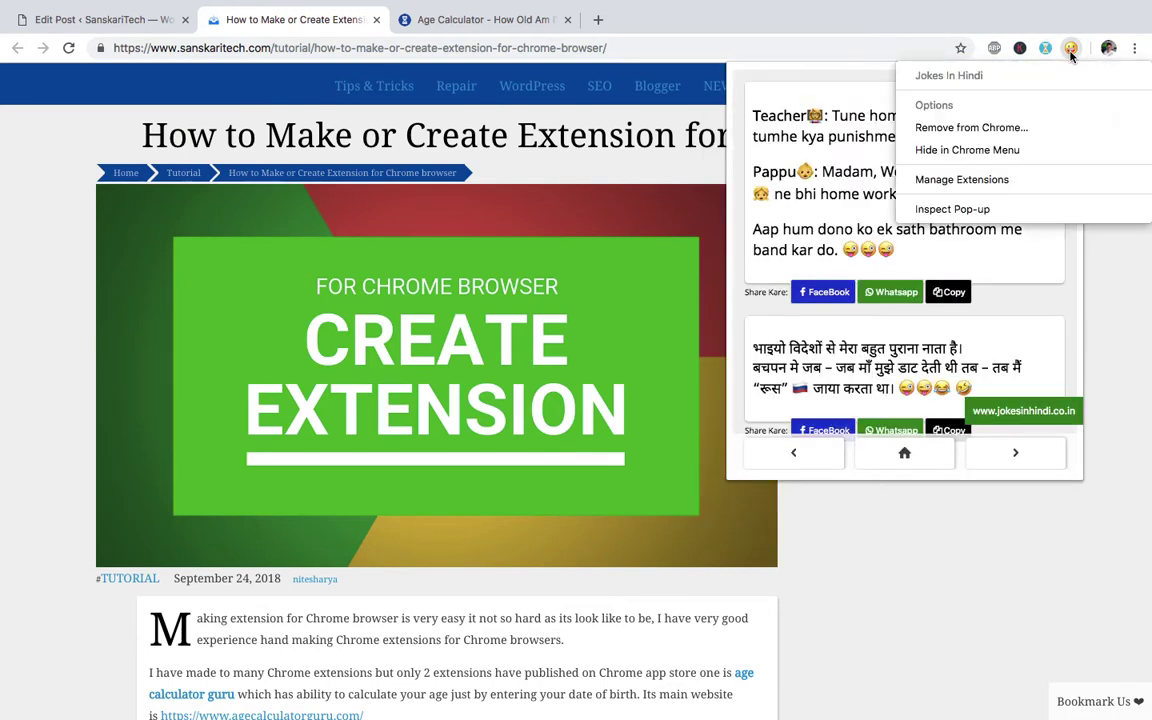
left_click(980, 128)
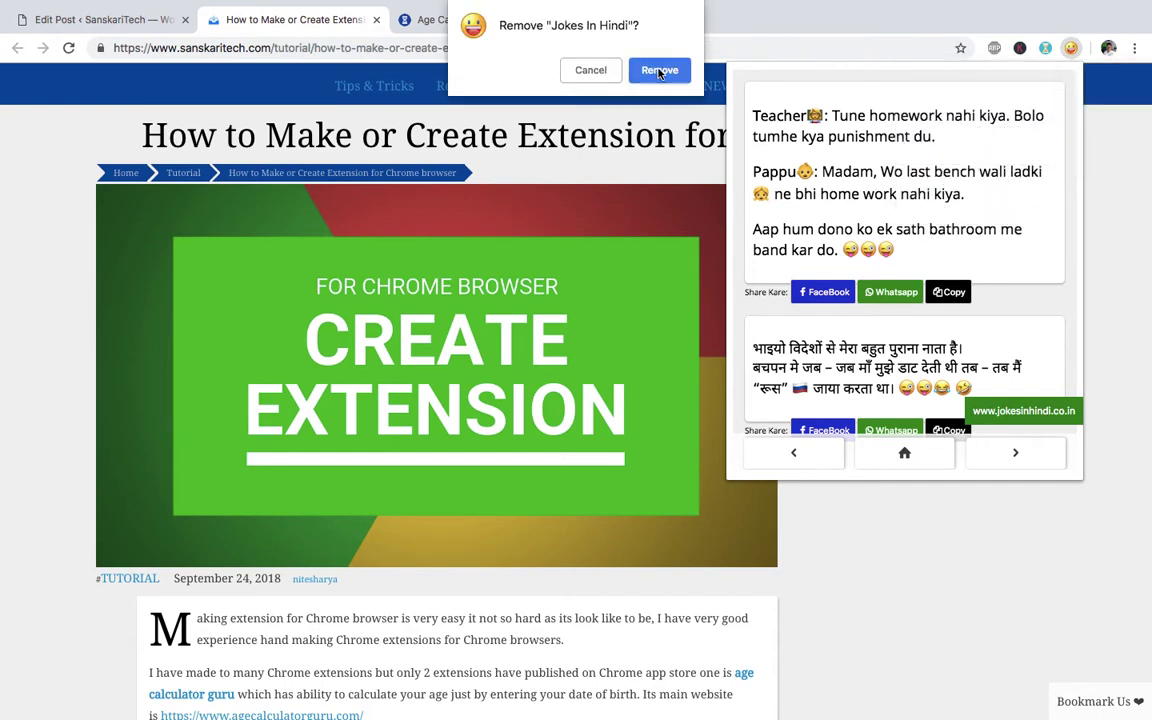
left_click(658, 69)
scroll(85, 310, "down", 2)
scroll(85, 310, "down", 3)
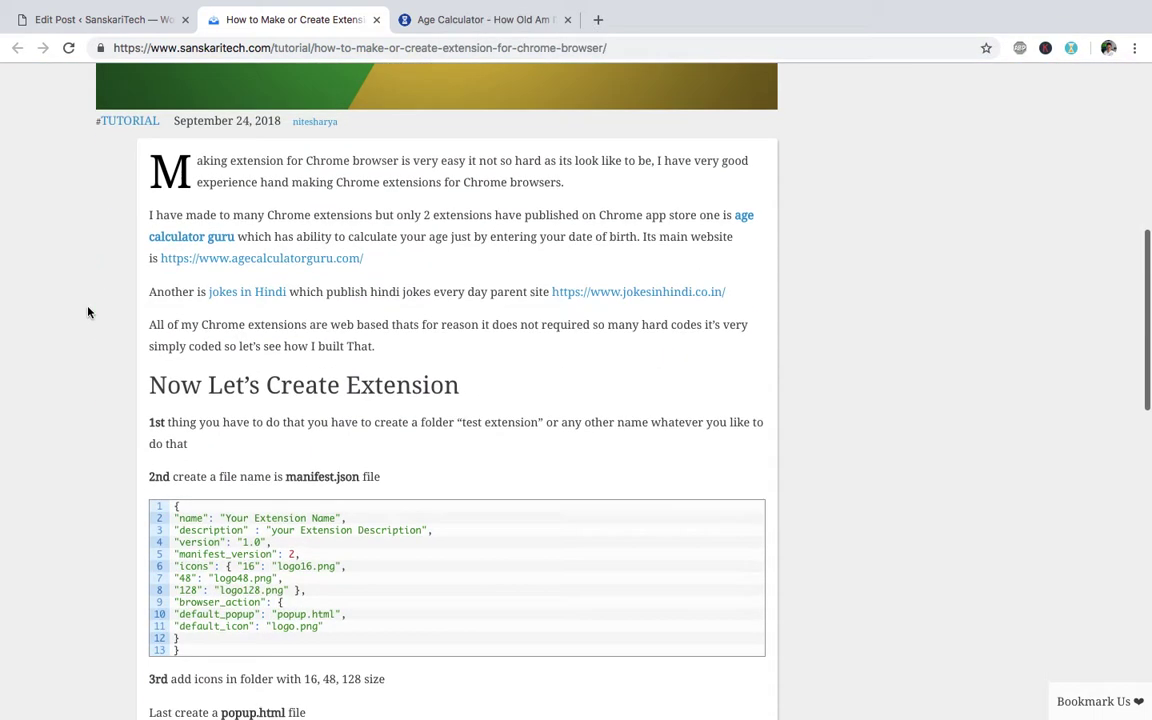
scroll(85, 310, "down", 3)
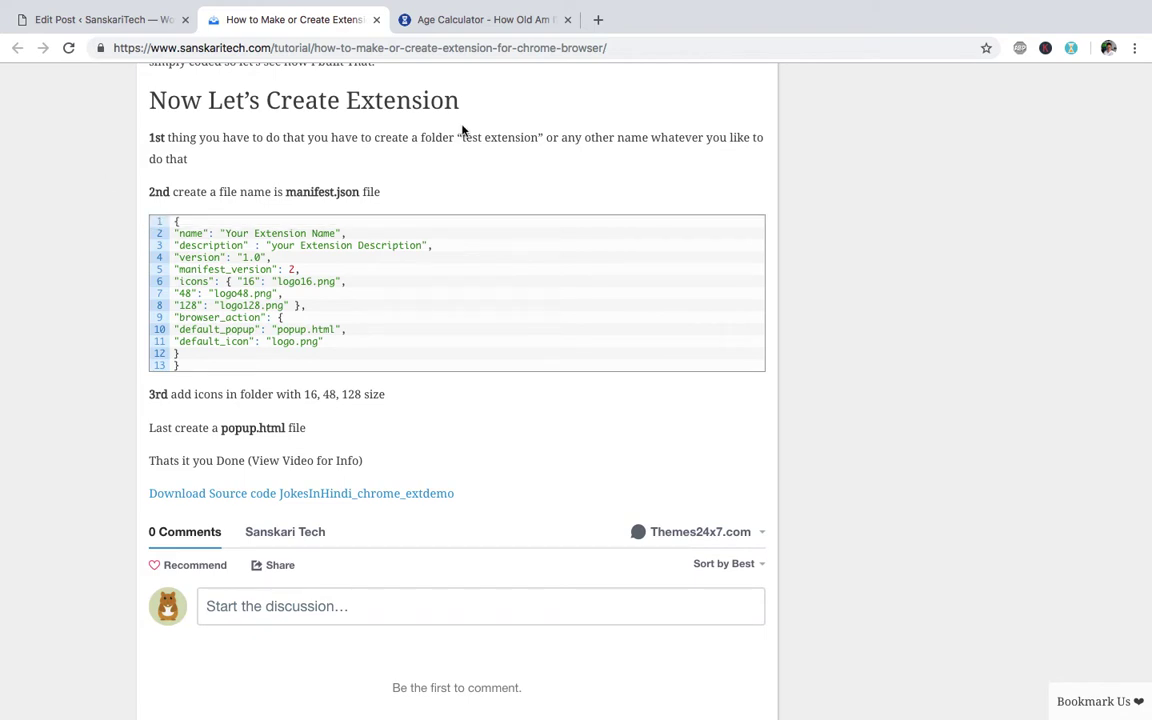
Step: Open the desktop JokesInHindi folder full-screen and preview popup.html and manifest.json
key("F11")
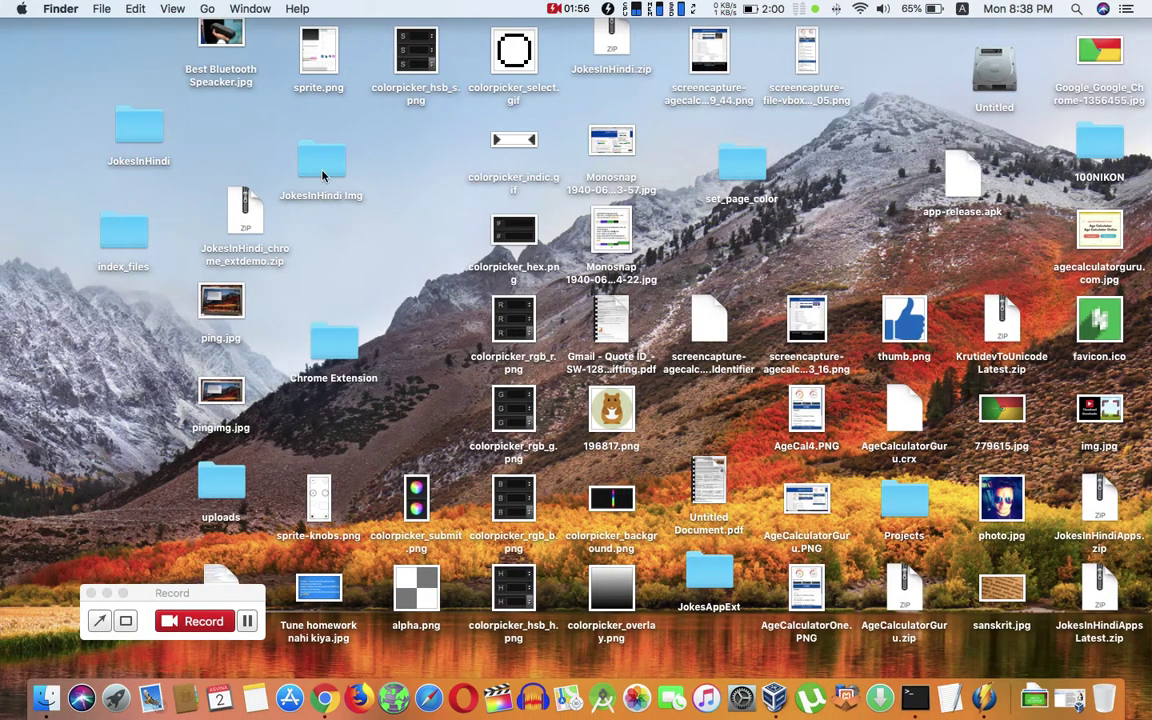
double_click(140, 125)
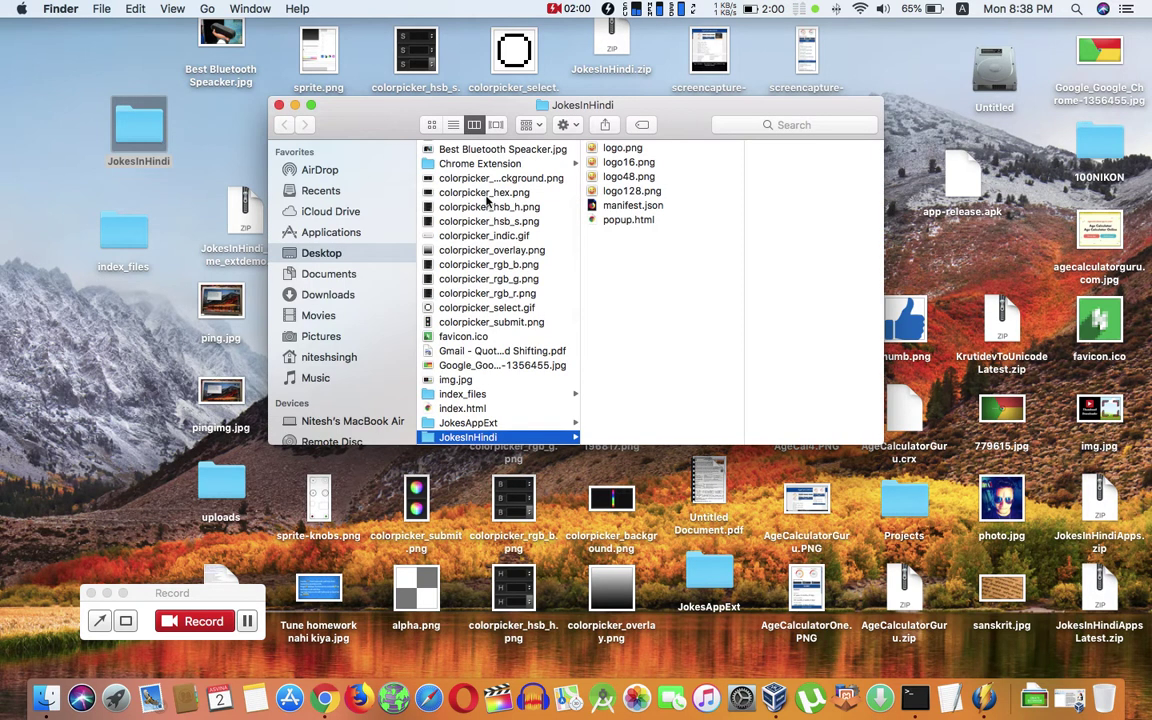
left_click(312, 106)
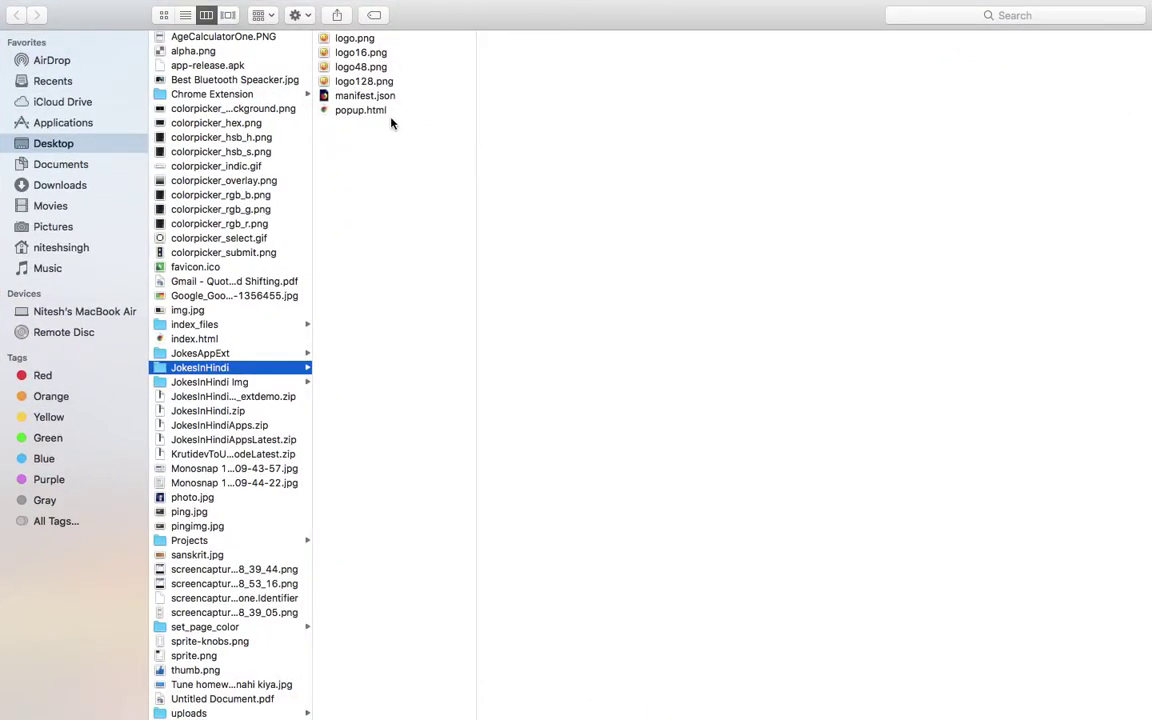
left_click(391, 112)
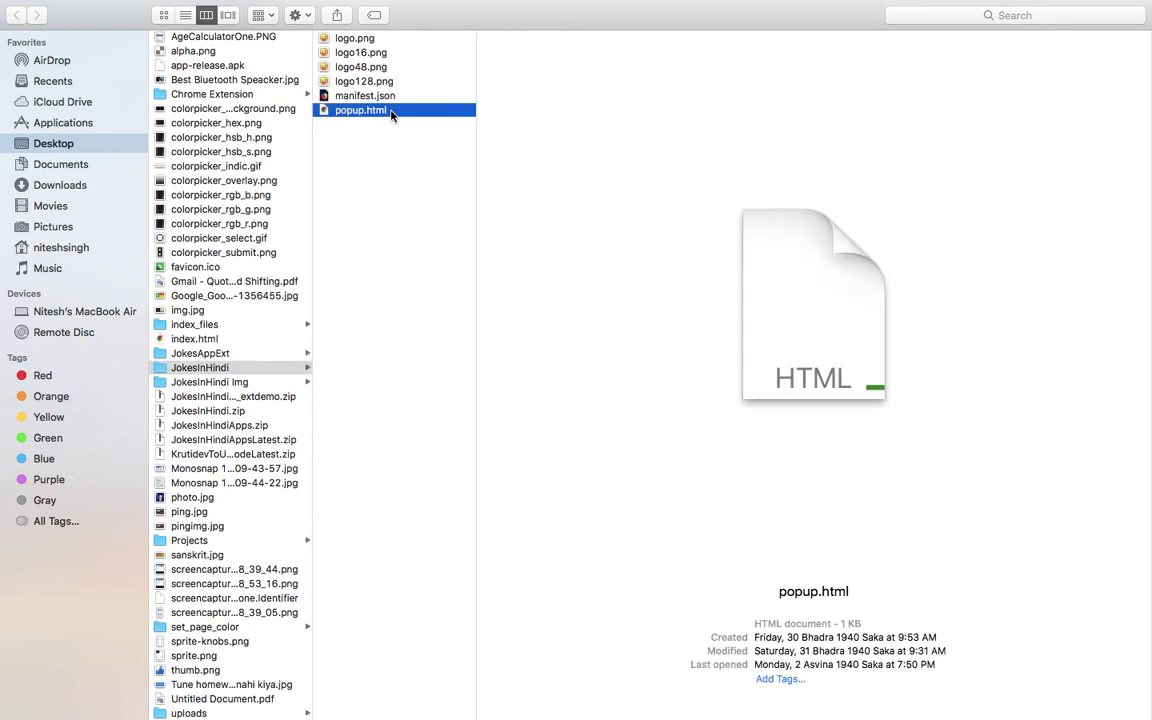
left_click(410, 96)
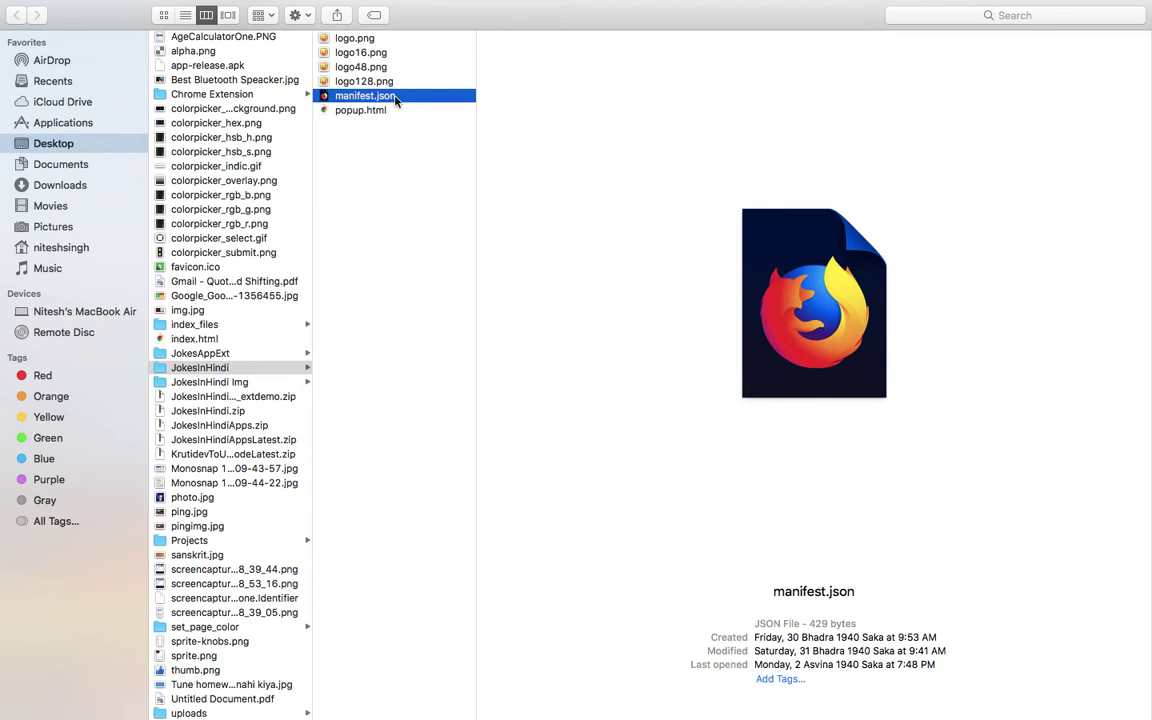
Step: Open manifest.json in TextEdit, review its icons entries, then return to the tutorial
right_click(422, 104)
mouse_move(467, 122)
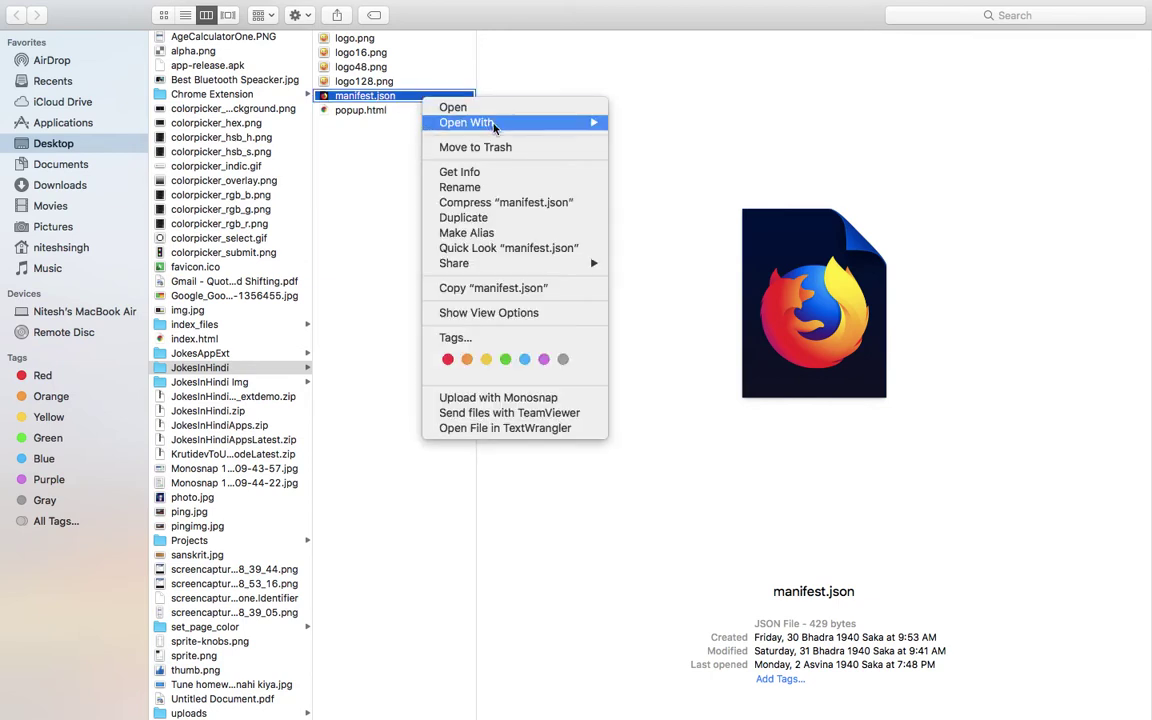
left_click(661, 166)
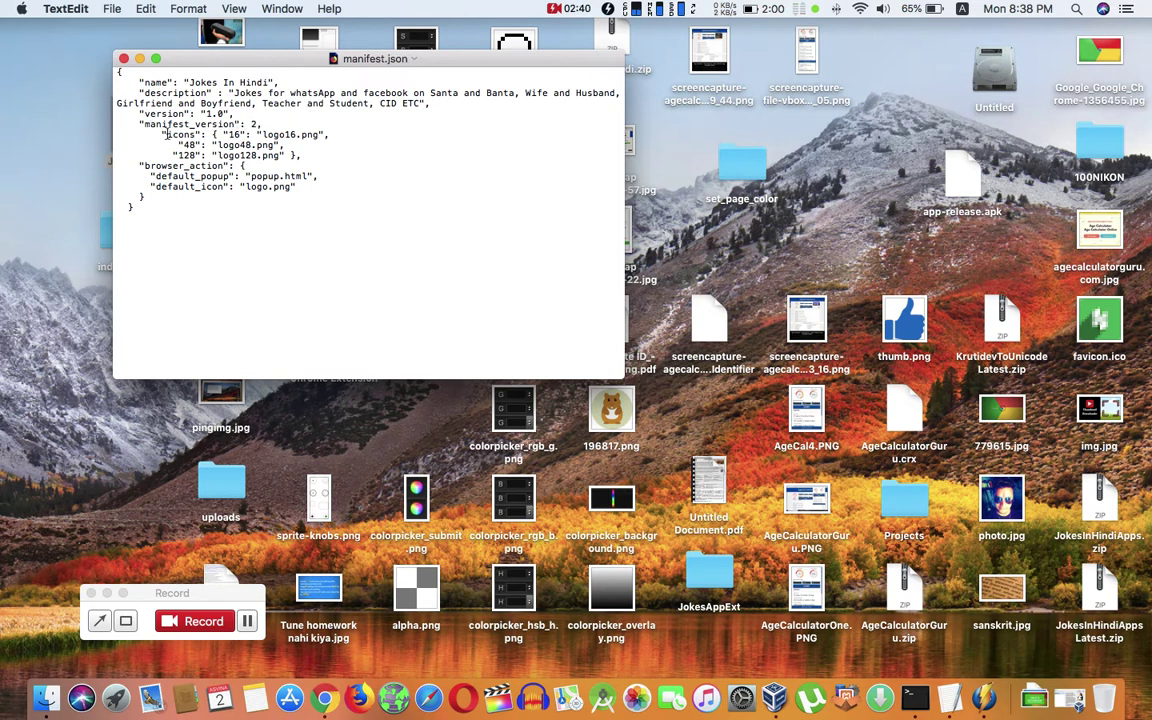
left_click_drag(161, 133, 312, 157)
left_click(312, 157)
key("ctrl+Right")
key("ctrl+Right")
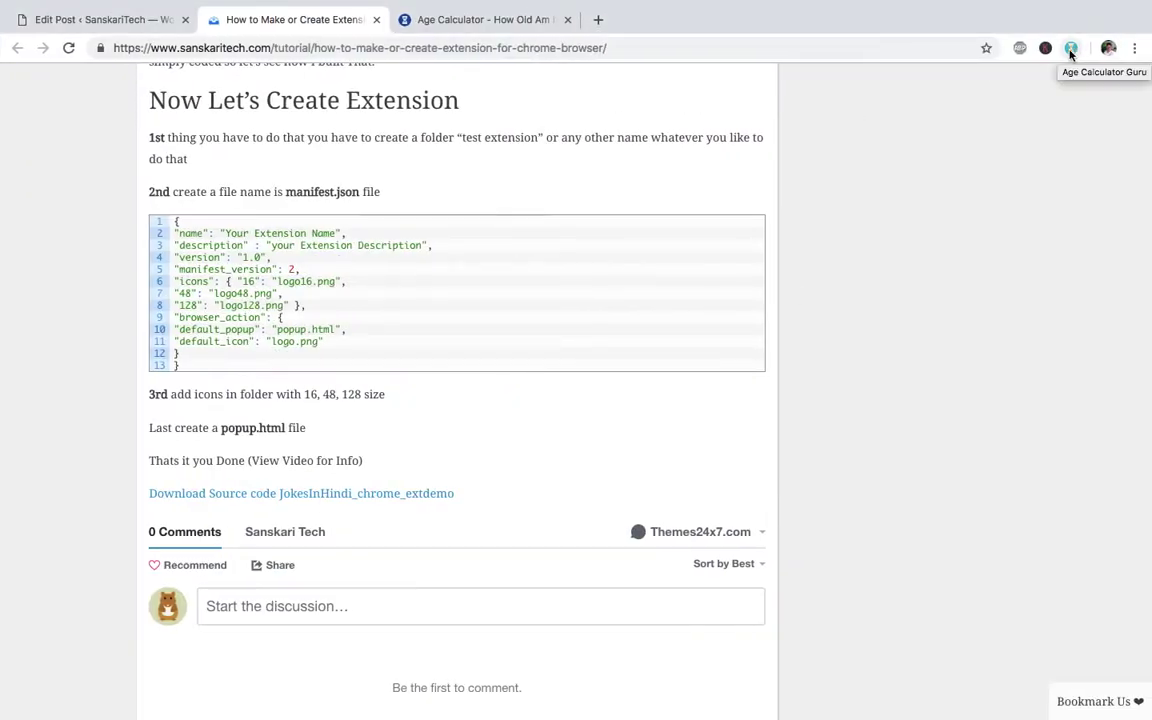
Step: Show the Age Calculator Guru popup with its computed age of 27 years, 8 months, 23 days
left_click(1070, 49)
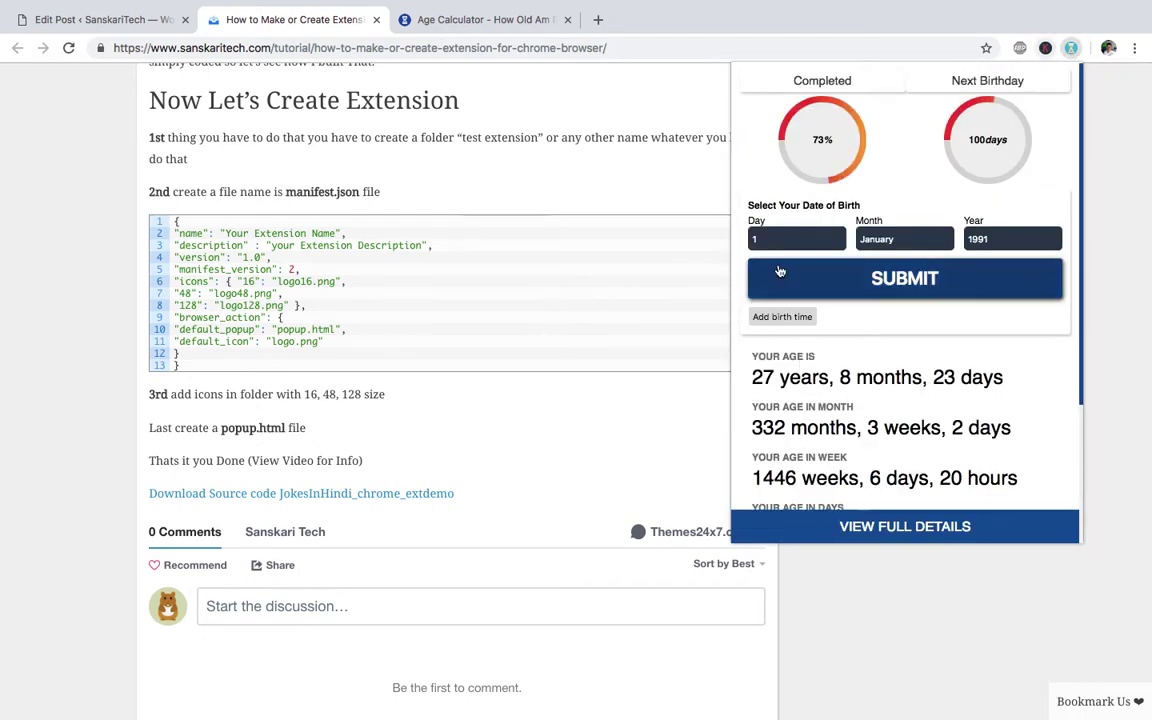
scroll(912, 324, "down", 3)
scroll(912, 324, "up", 3)
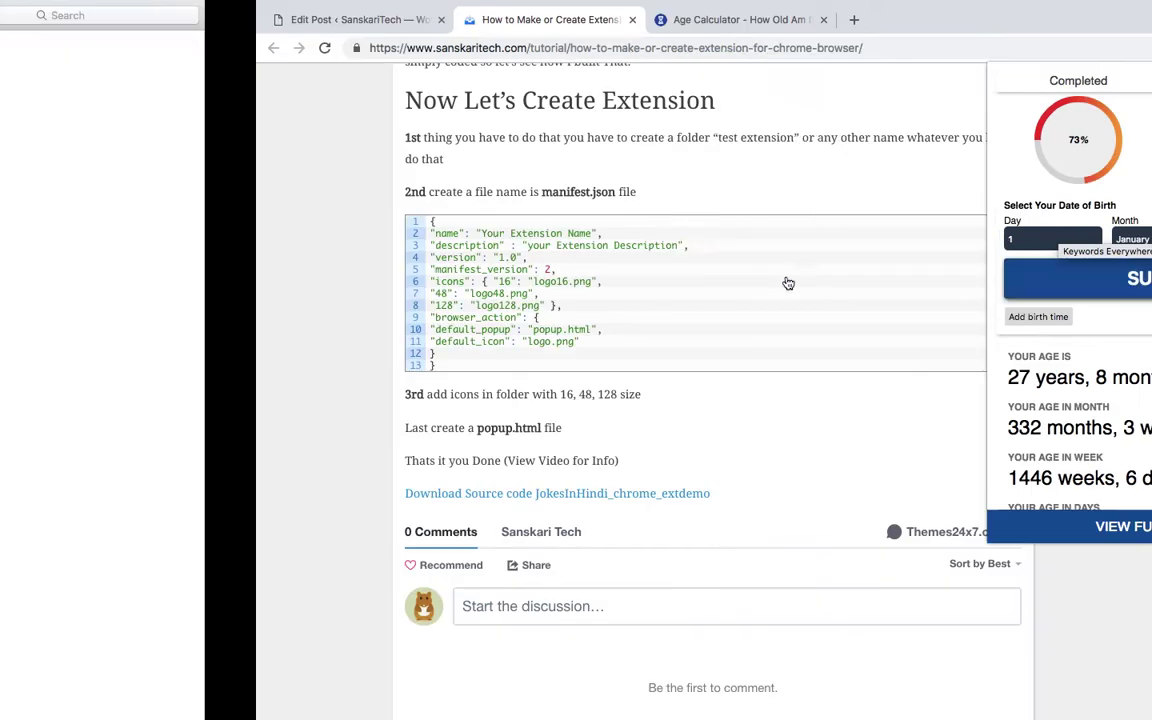
Step: Reopen JokesInHindi manifest.json in TextEdit and compare it with the tutorial's manifest template
key("ctrl+Left")
key("Left")
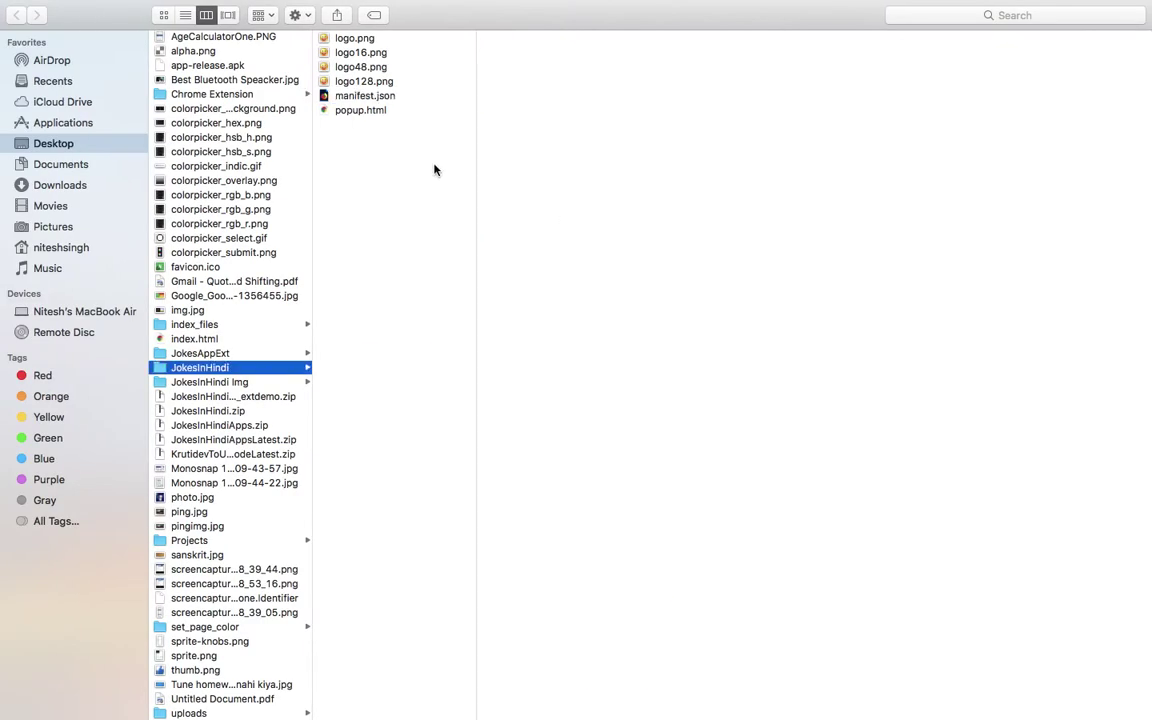
left_click(412, 97)
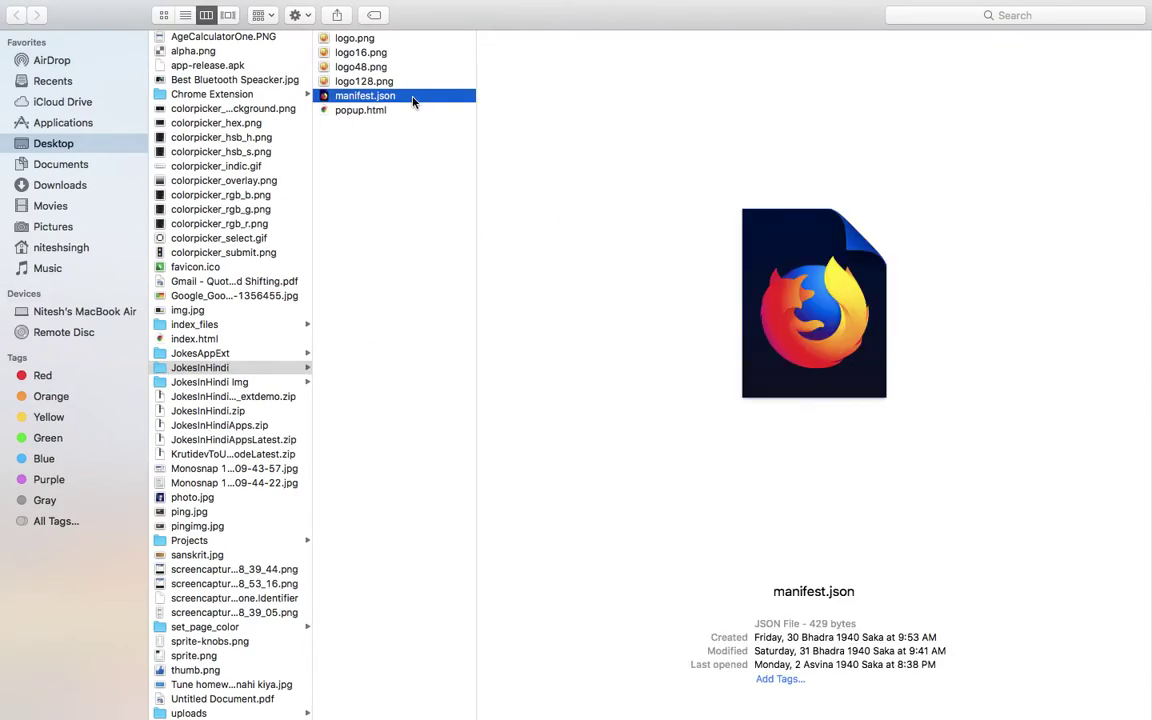
double_click(412, 97)
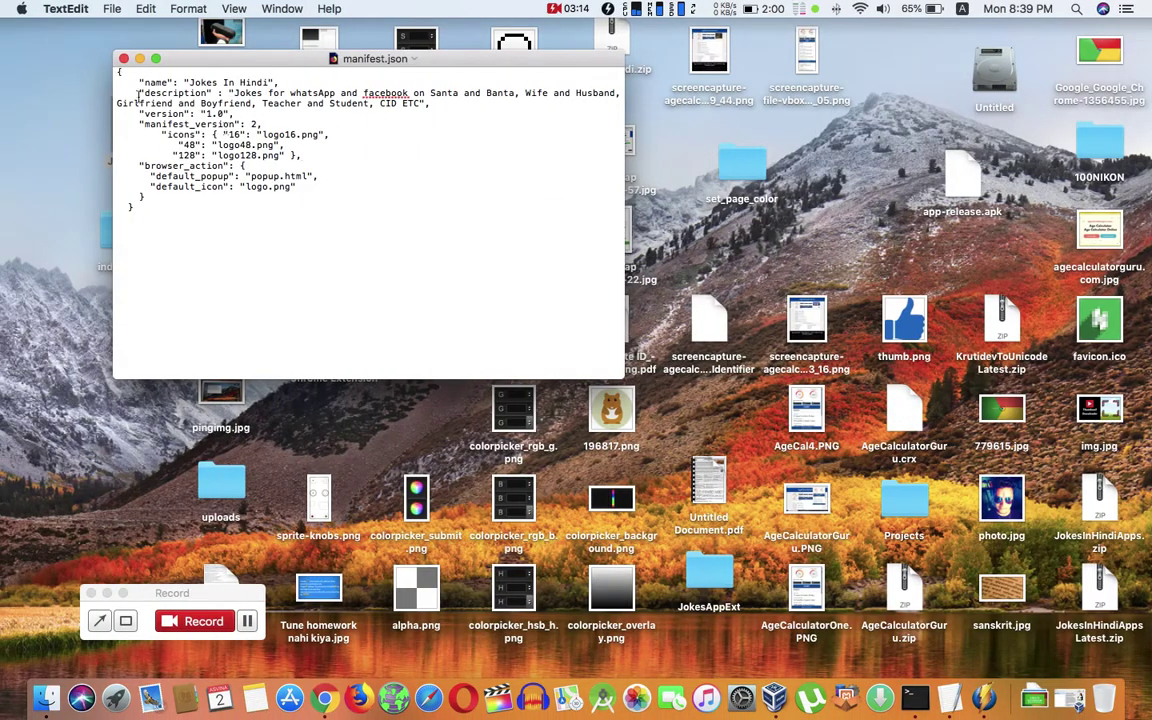
left_click(323, 697)
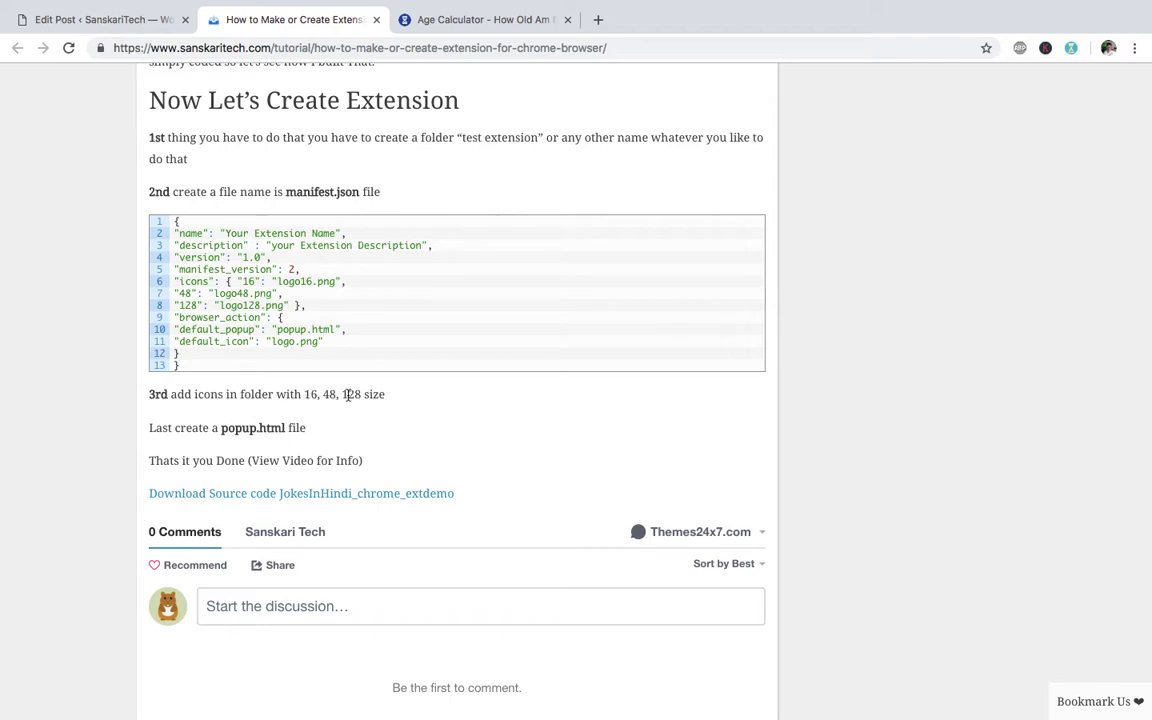
key("ctrl+Left")
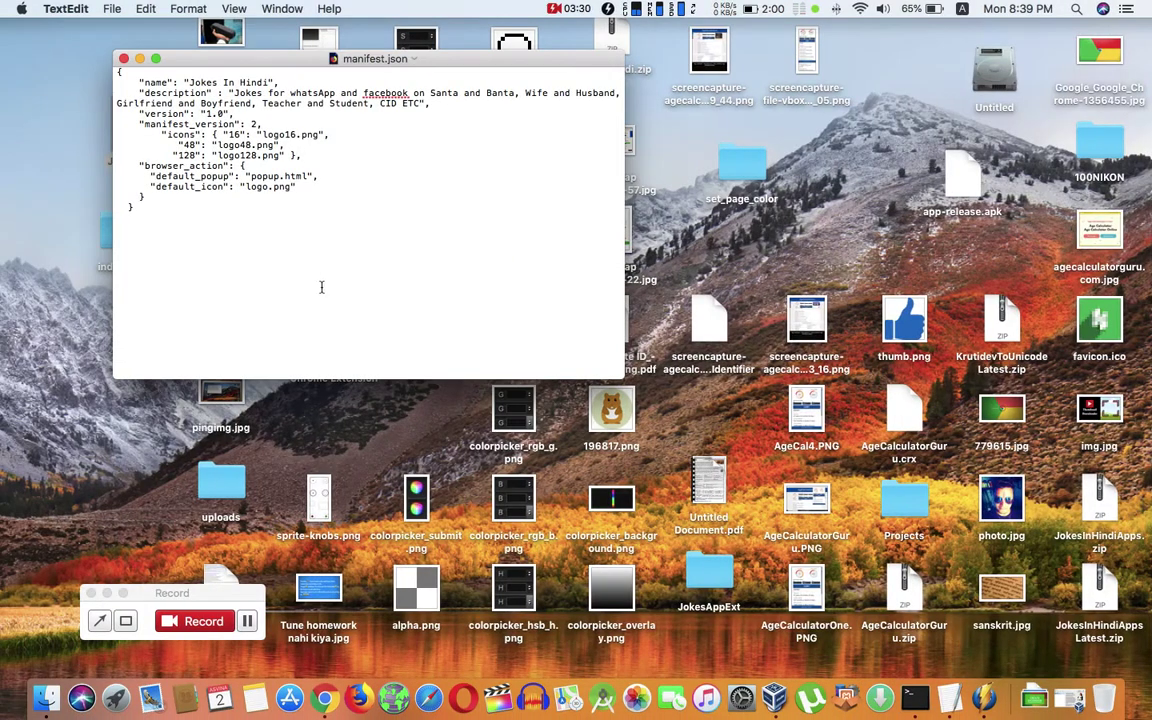
Step: Preview the JokesInHindi logo icons and open popup.html in TextEdit, then Chrome
left_click(55, 697)
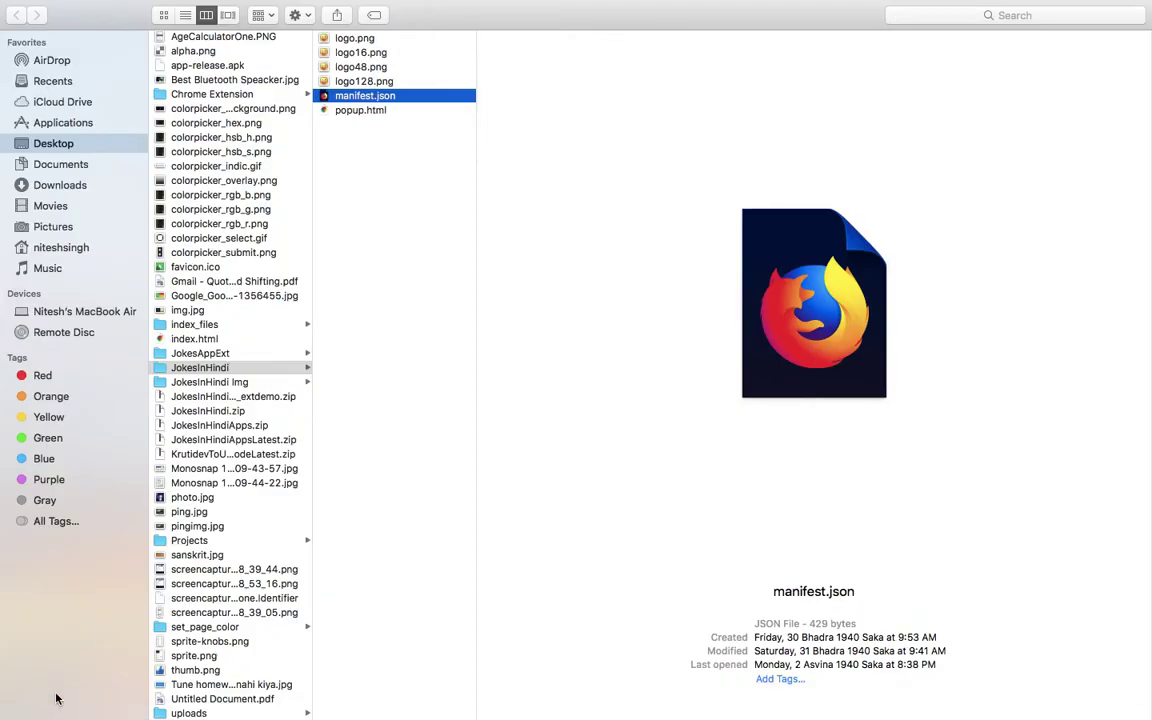
left_click(376, 53)
key("Down")
key("Down")
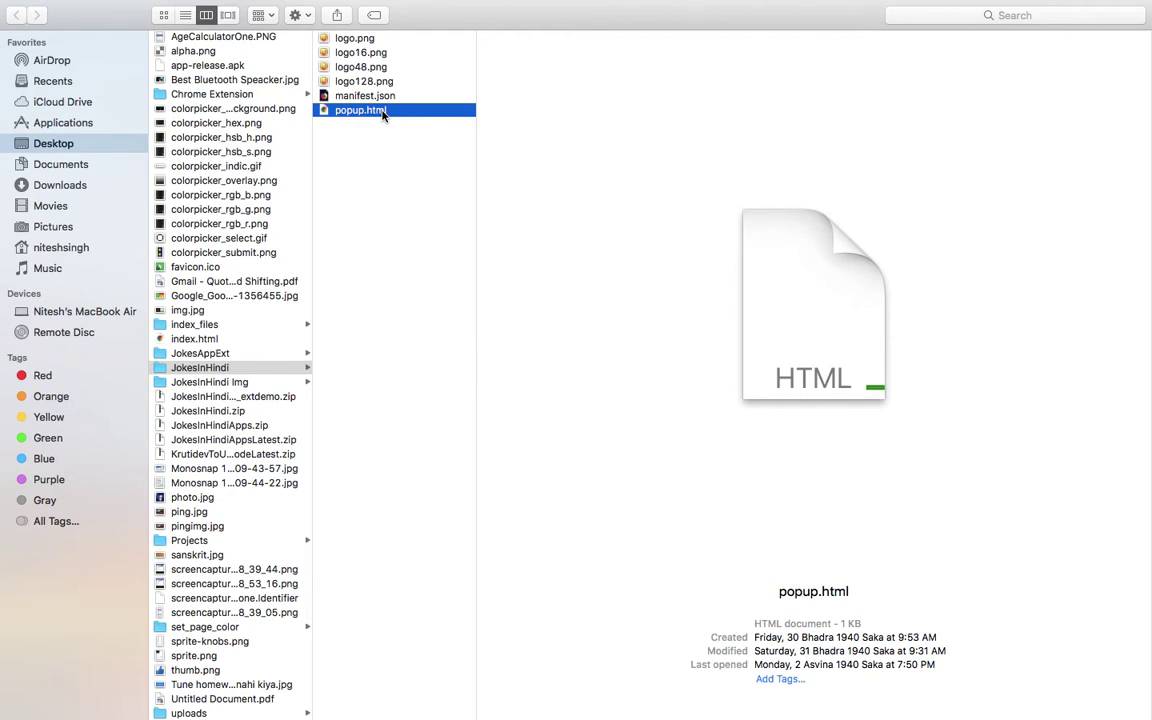
right_click(382, 112)
mouse_move(427, 133)
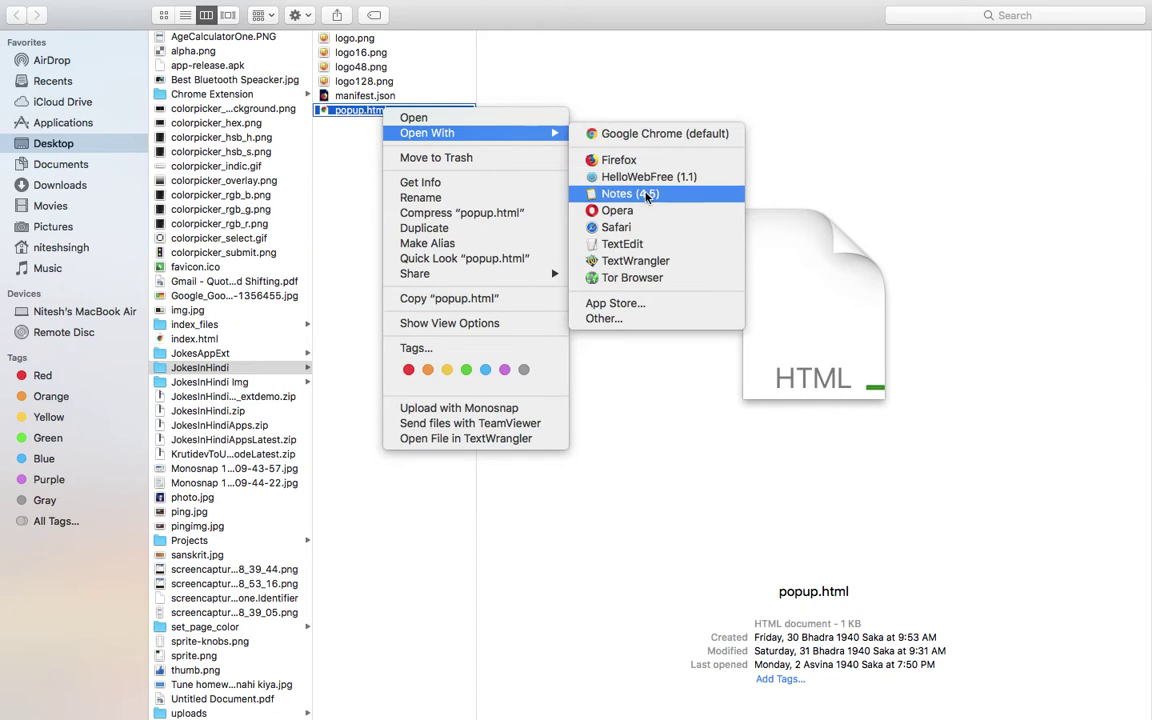
left_click(656, 243)
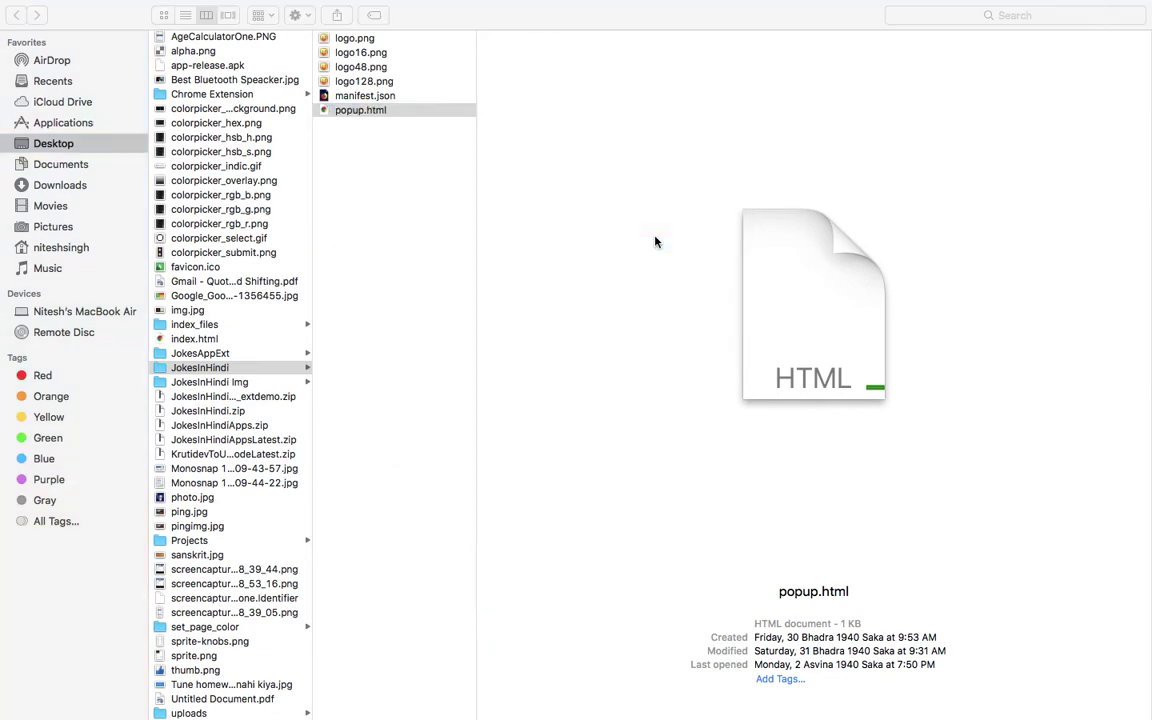
right_click(440, 113)
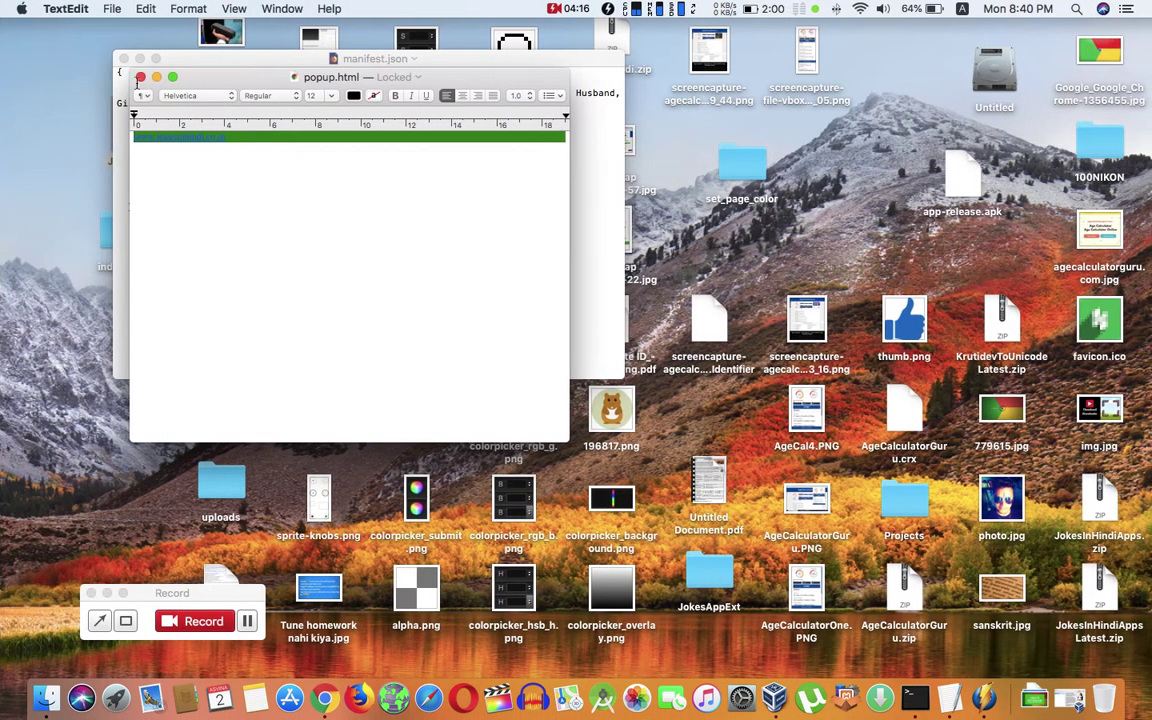
Step: Close the popup.html document in TextEdit
left_click(140, 77)
Step: Close manifest.json and reopen the JokesInHindi folder from the desktop
left_click(123, 58)
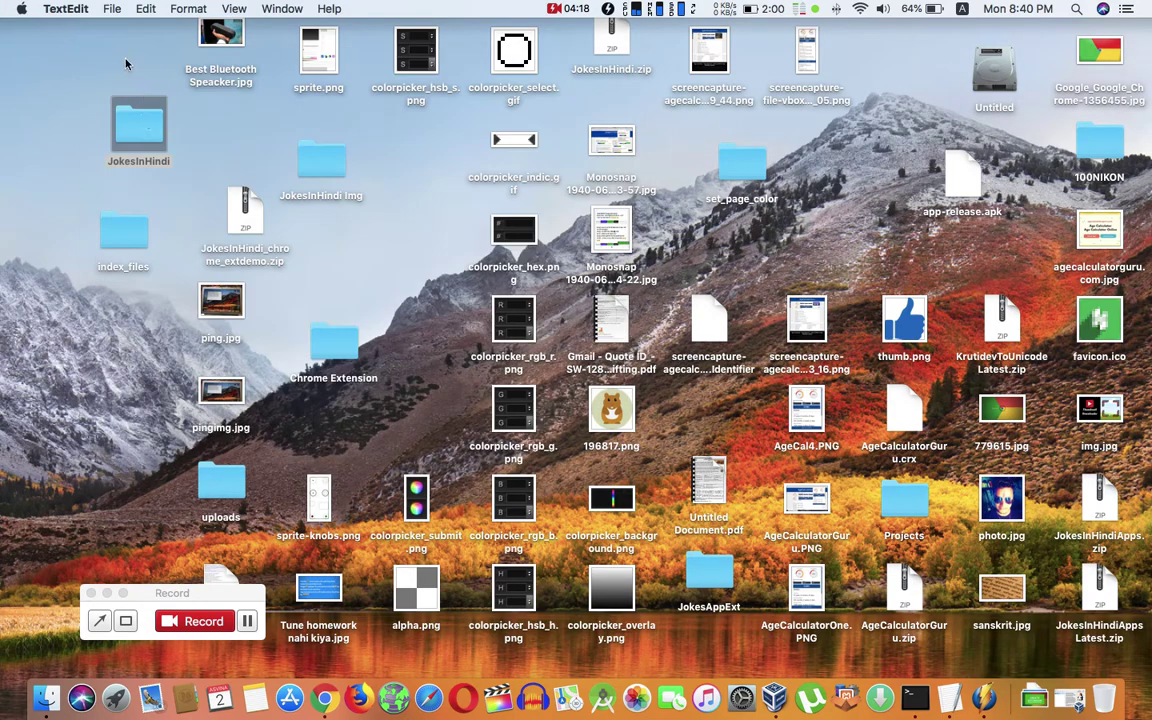
double_click(142, 118)
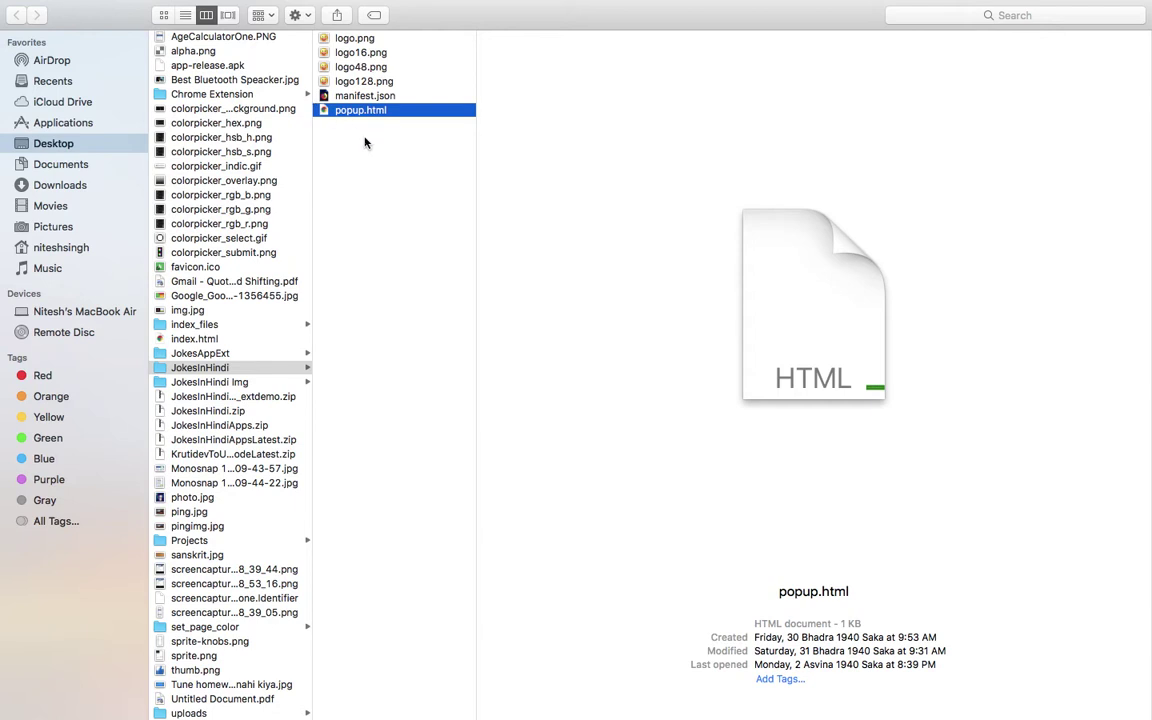
key("Left")
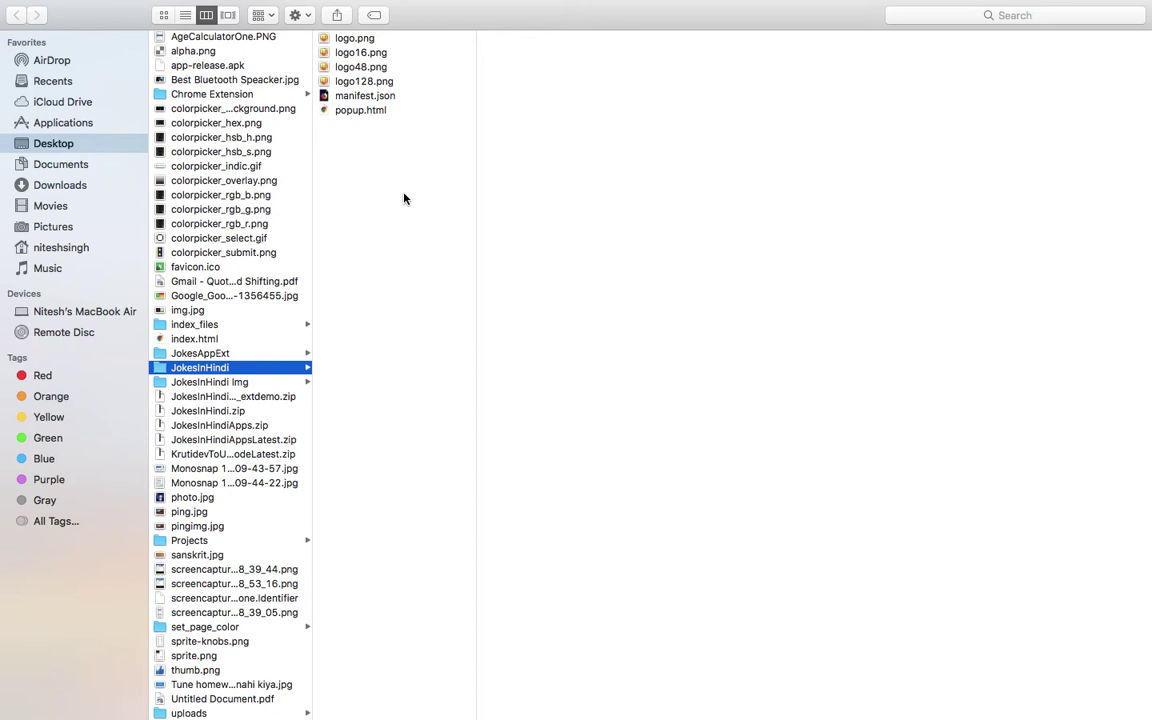
Step: Follow popup.html's broken jquery.min.js link, close the not-found tab, and return to Finder
key("ctrl+Right")
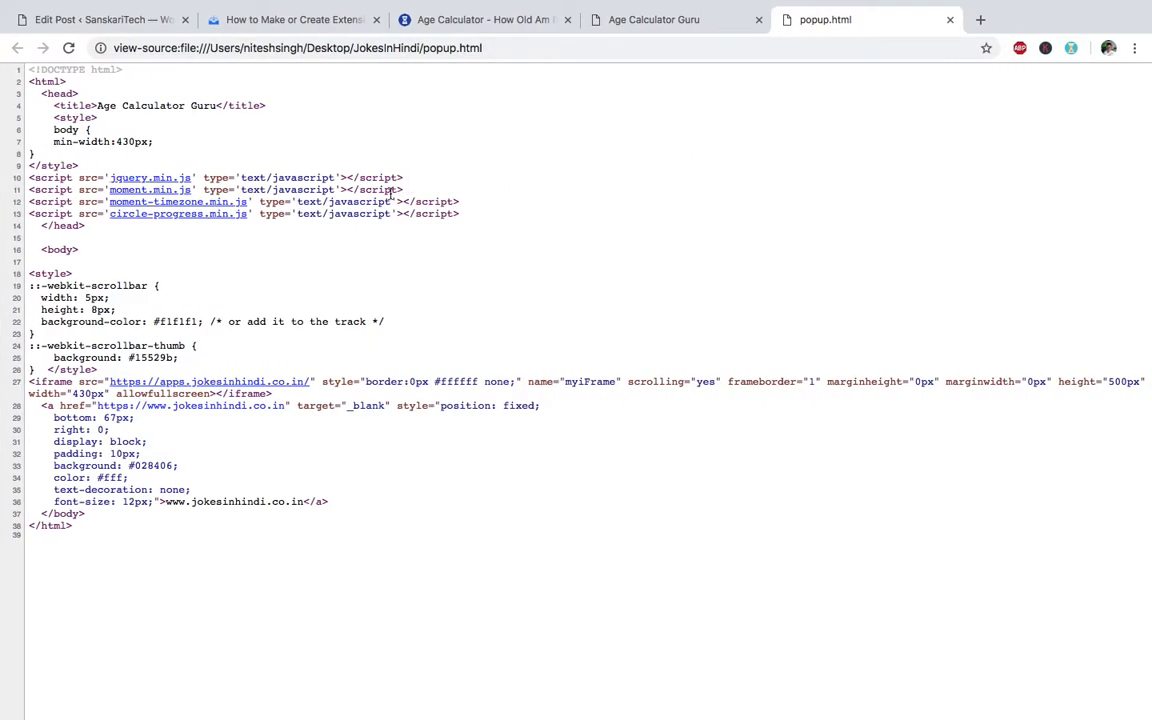
left_click(148, 178)
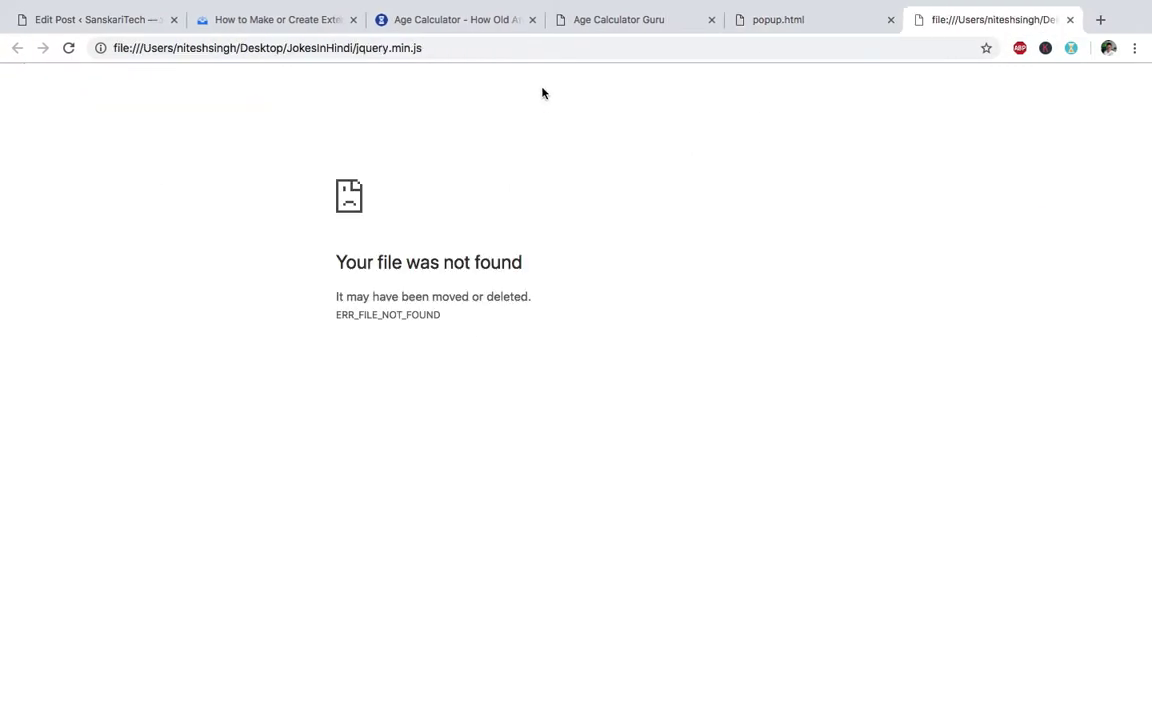
key("super+w")
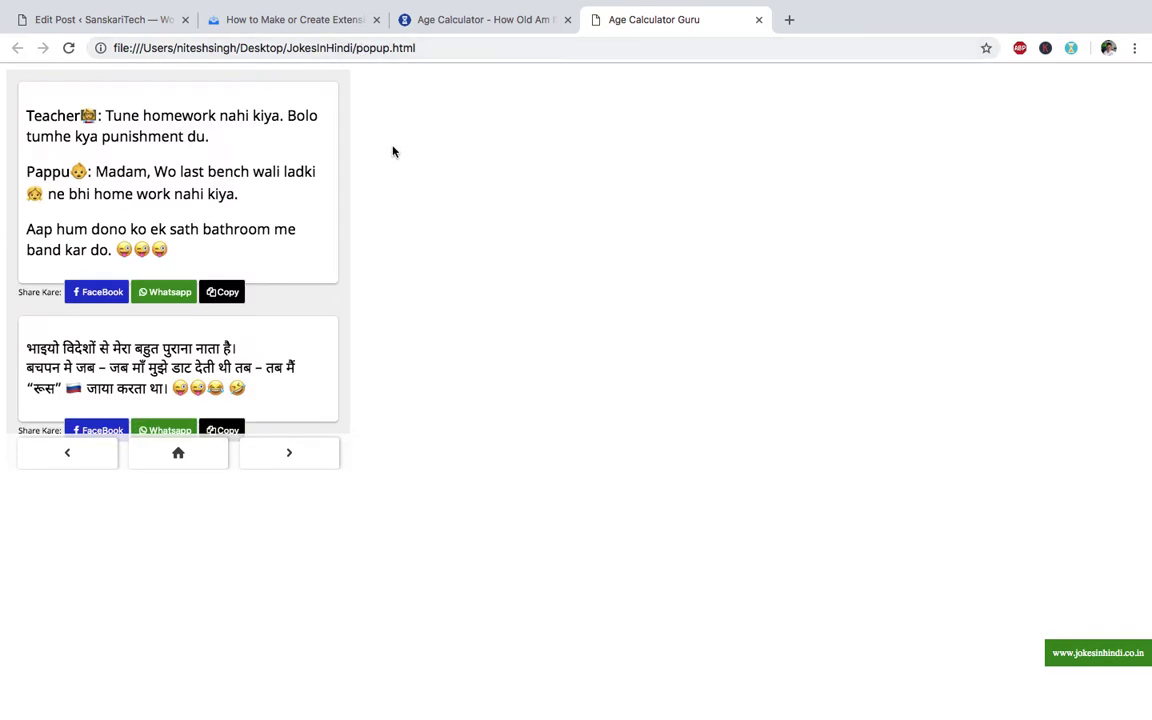
key("ctrl+Left")
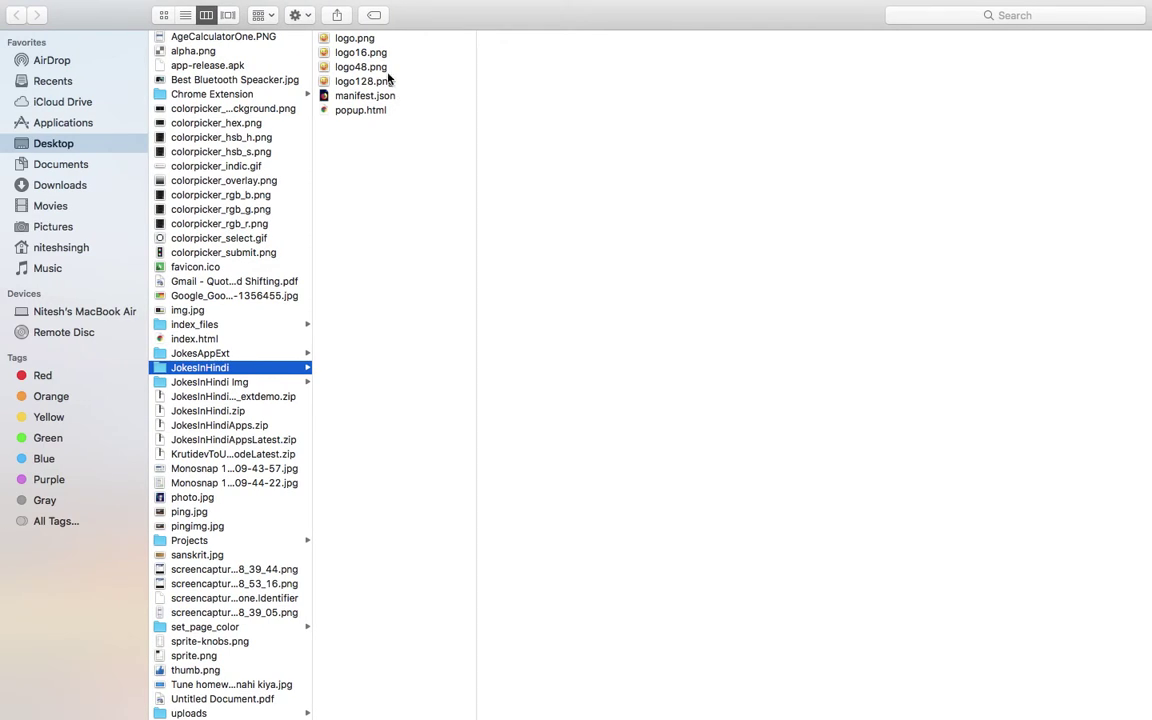
Step: Preview logo.png and manifest.json, then open popup.html from the JokesInHindi folder in Chrome
left_click(378, 42)
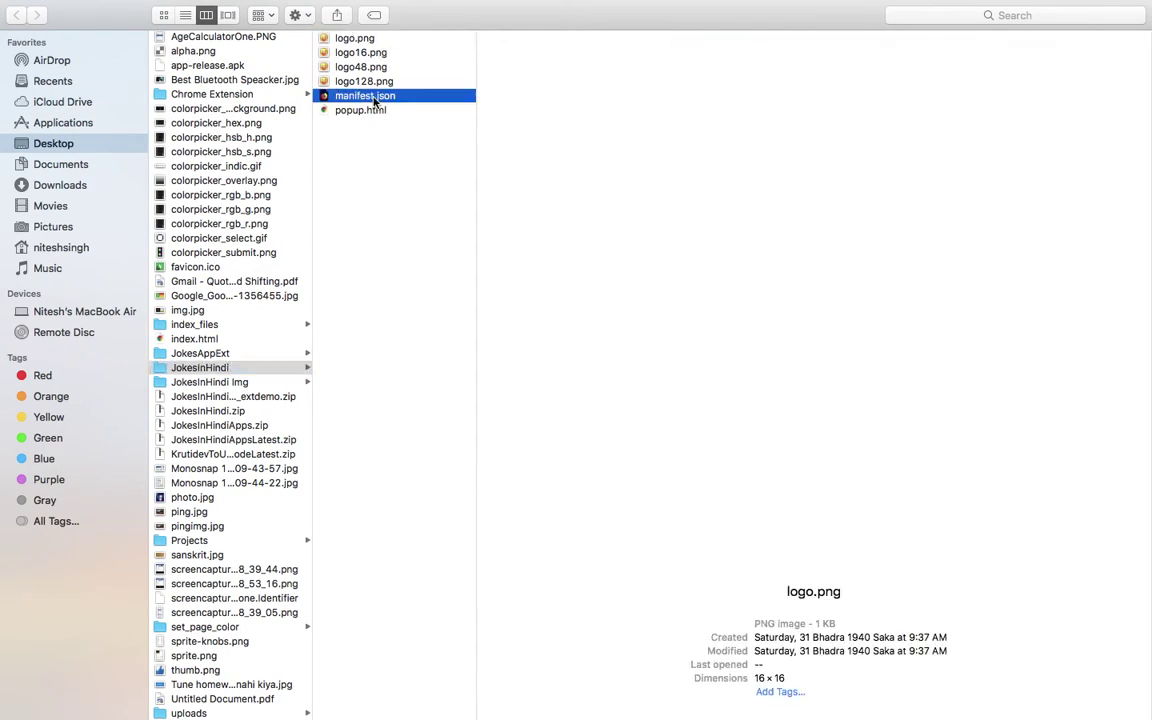
left_click(372, 96)
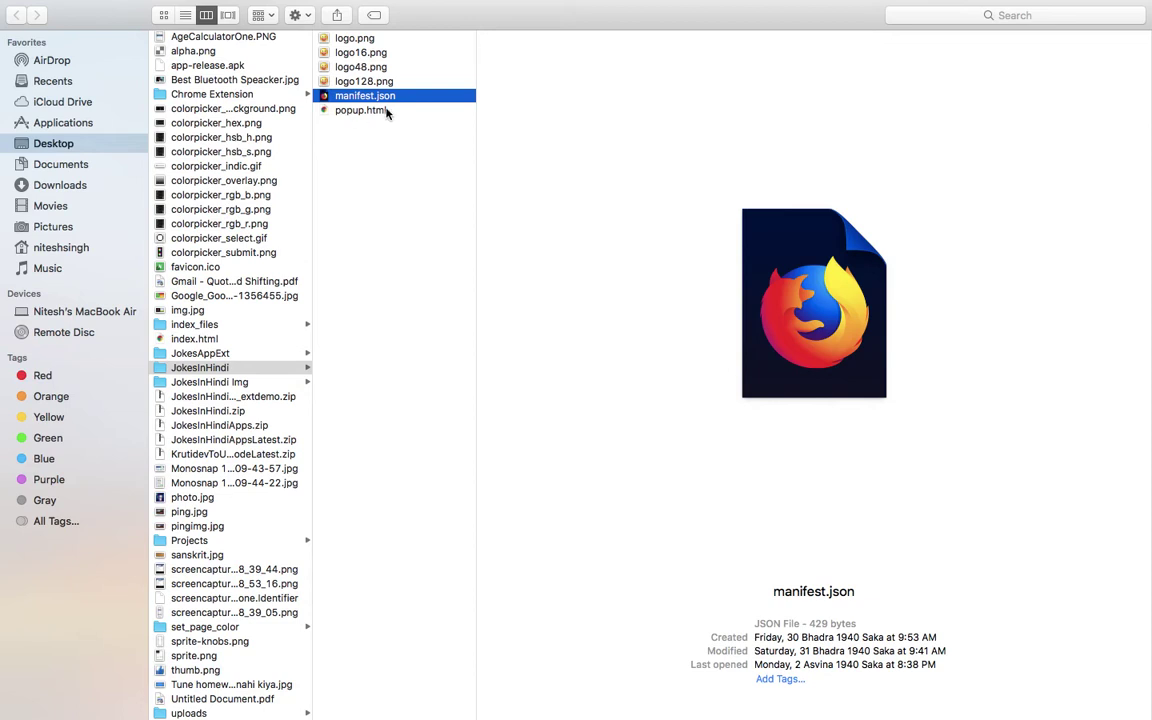
left_click(333, 107)
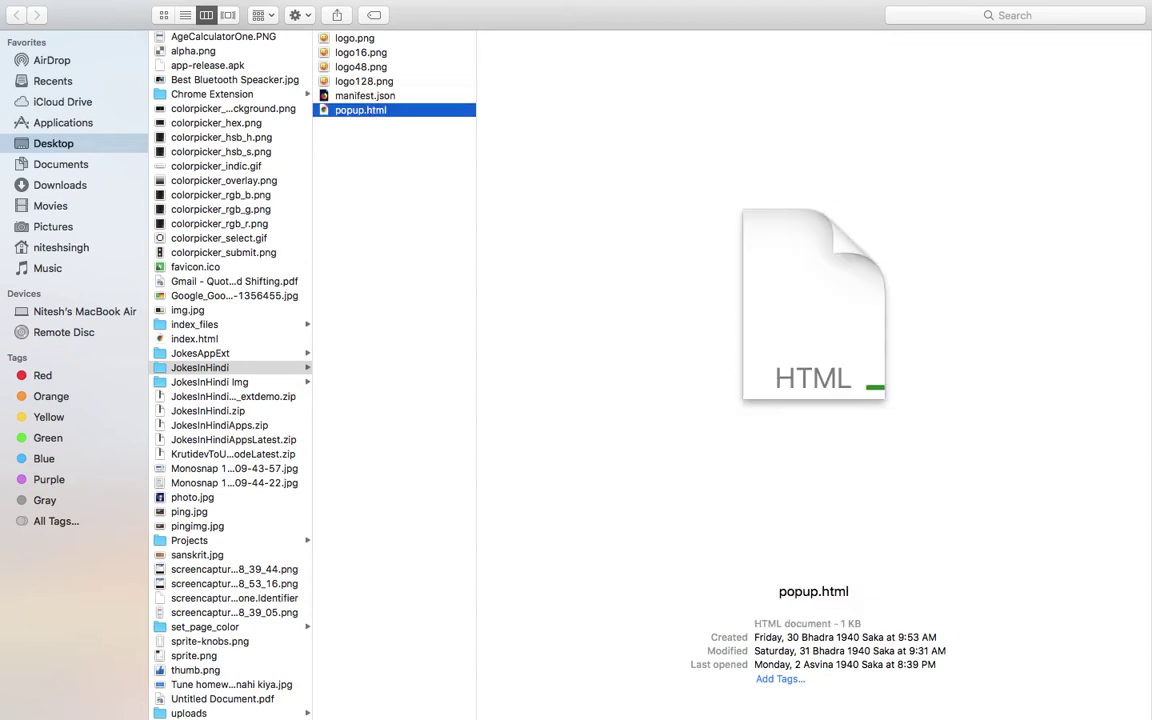
key("super+o")
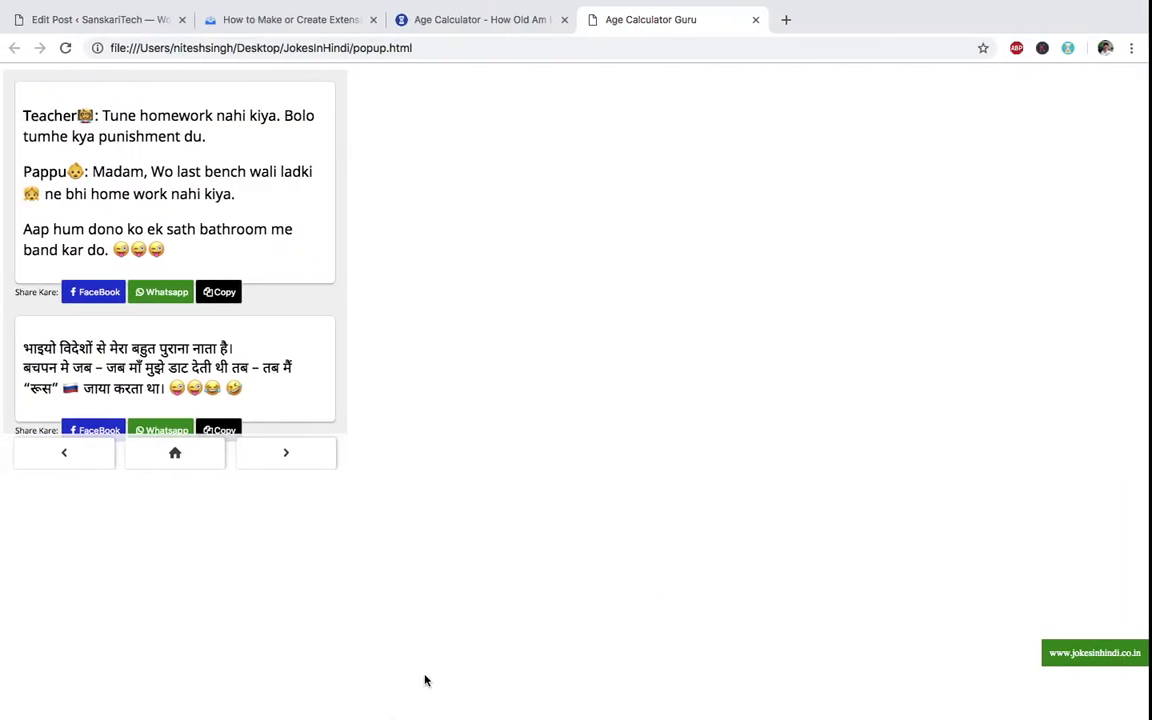
Step: Scroll through the Age Calculator extension popup, then close the popup.html tab and return to Finder
left_click(1070, 47)
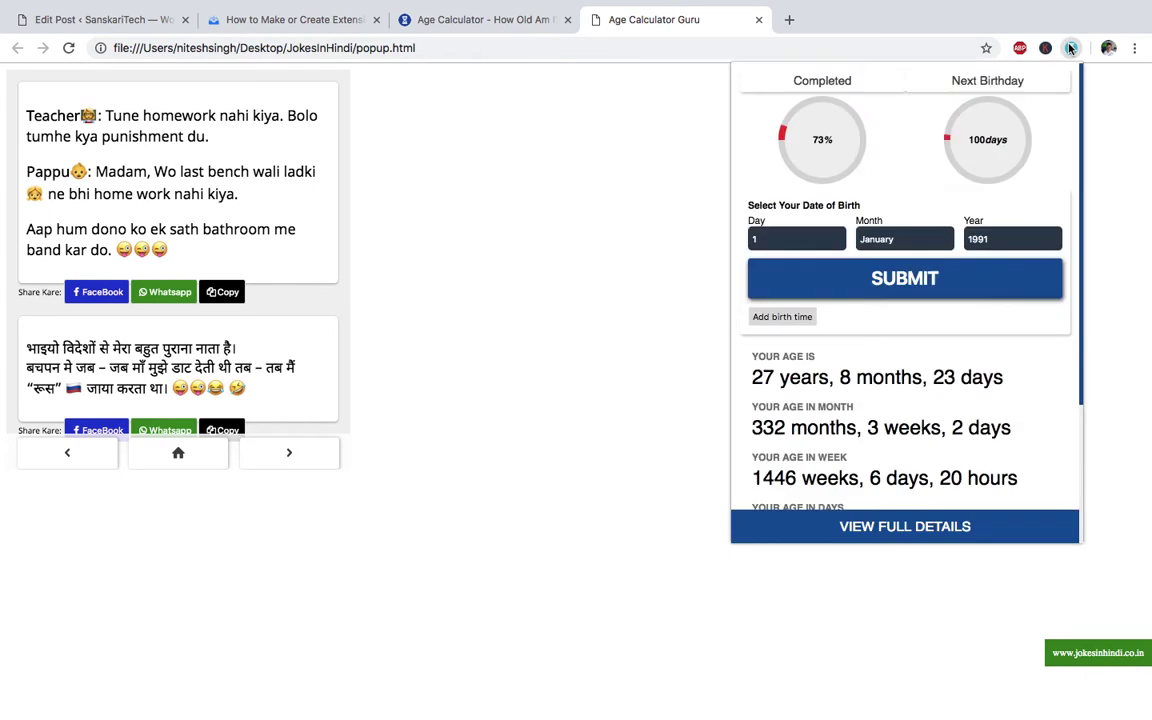
scroll(928, 255, "down", 3)
scroll(928, 255, "down", 2)
scroll(928, 255, "up", 5)
scroll(928, 255, "down", 3)
scroll(928, 255, "up", 3)
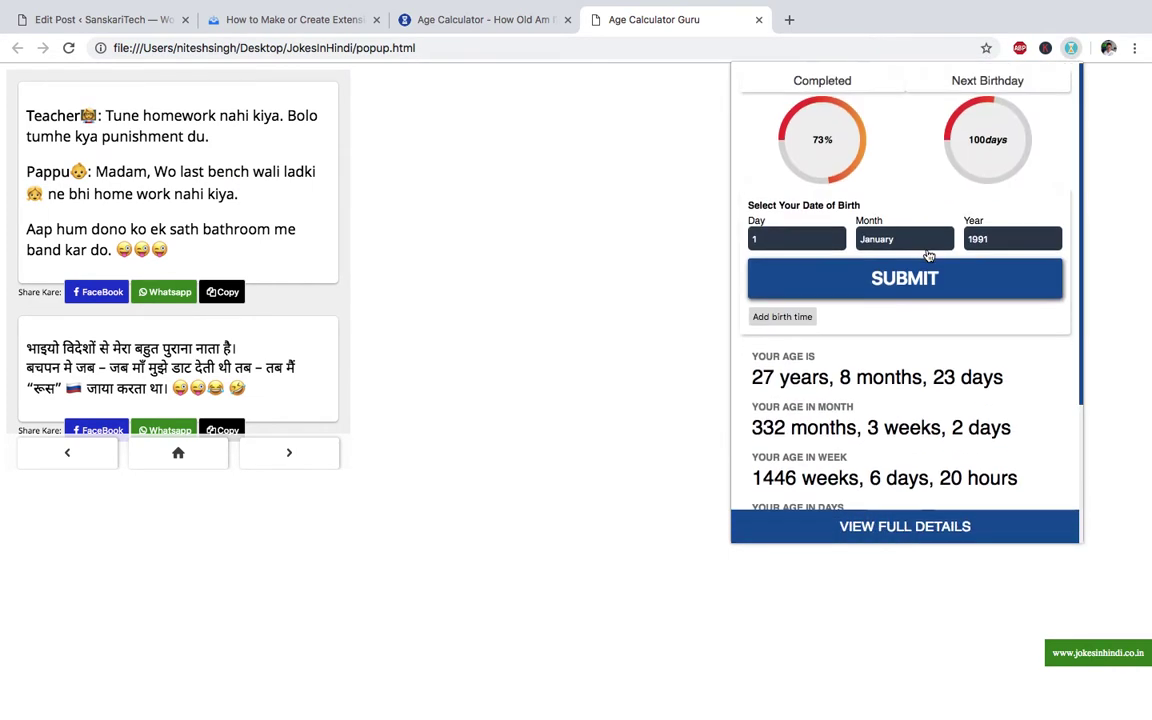
left_click(758, 19)
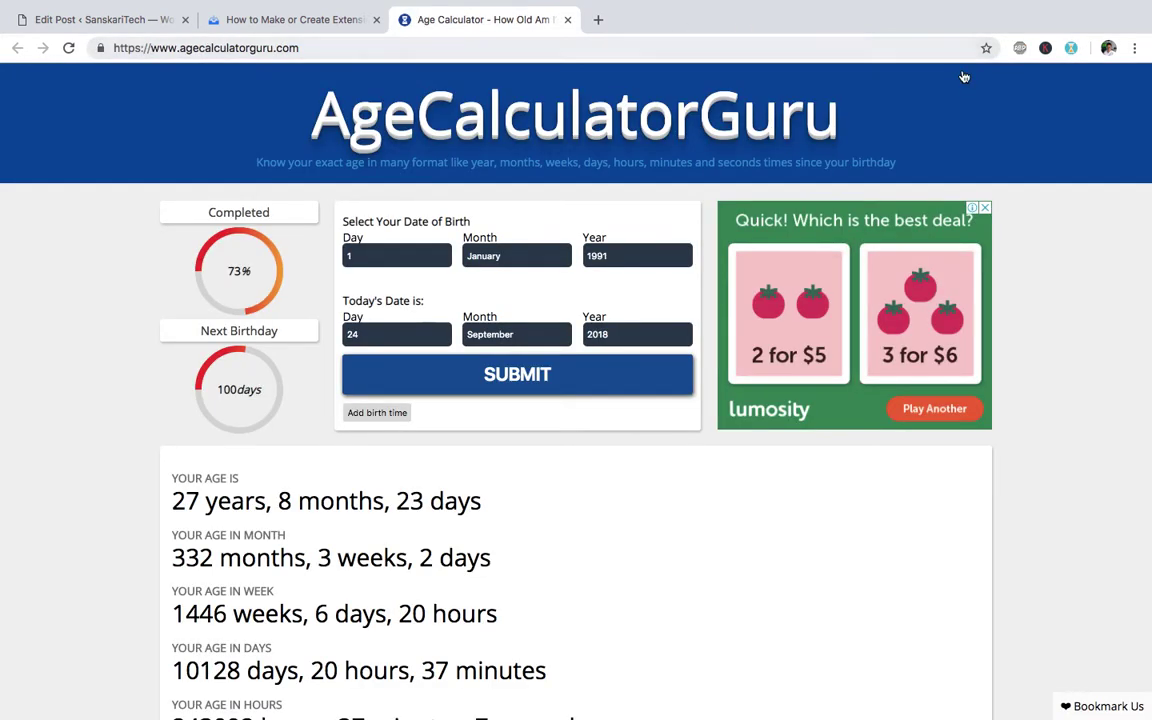
key("ctrl+Left")
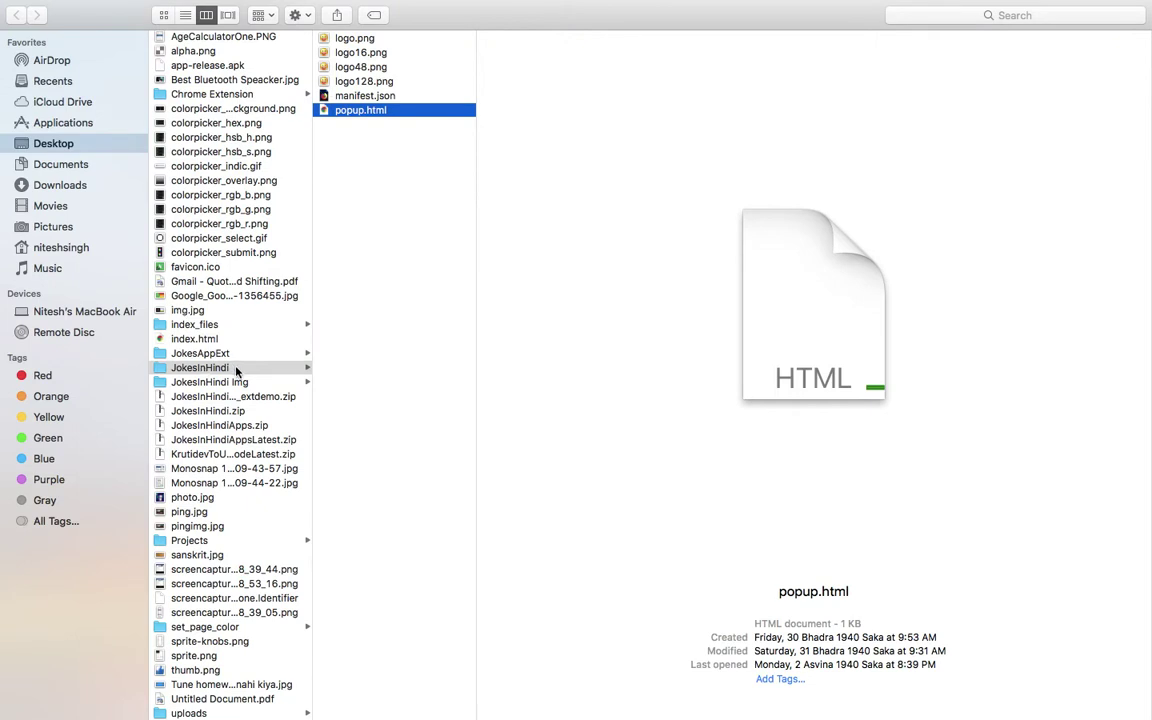
Step: Browse the JokesInHindi folder, its Img folder, JokesAppExt and the extdemo zip, then return to Chrome
left_click(226, 396)
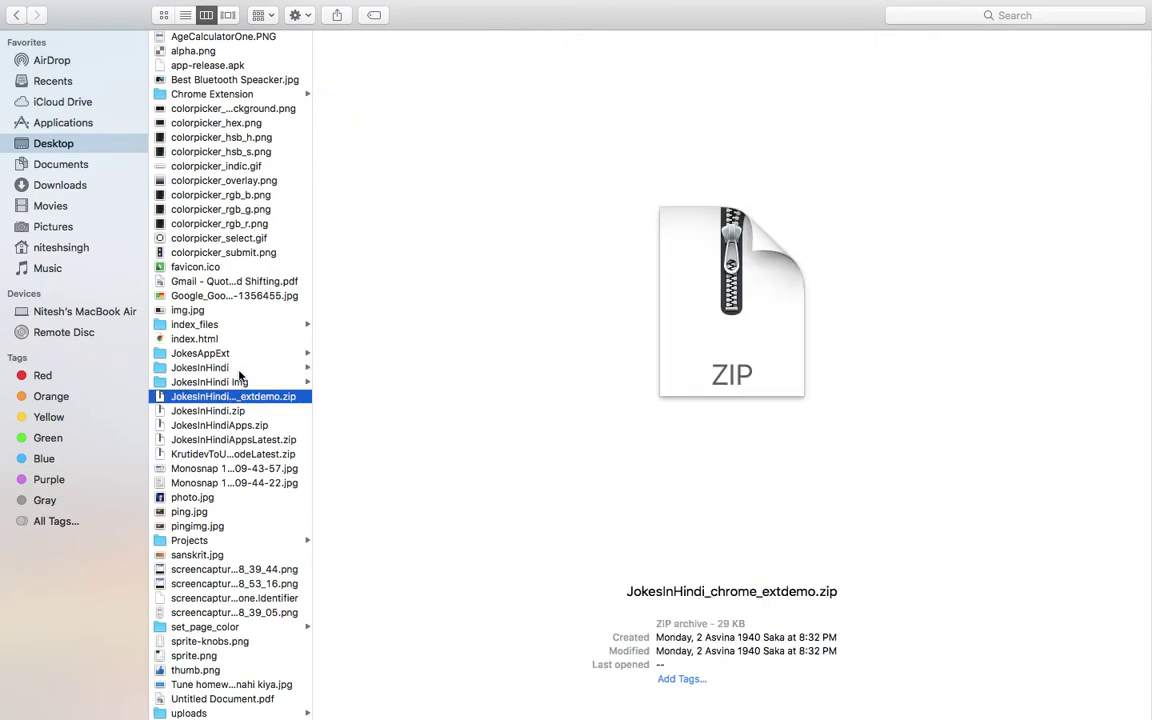
left_click(239, 369)
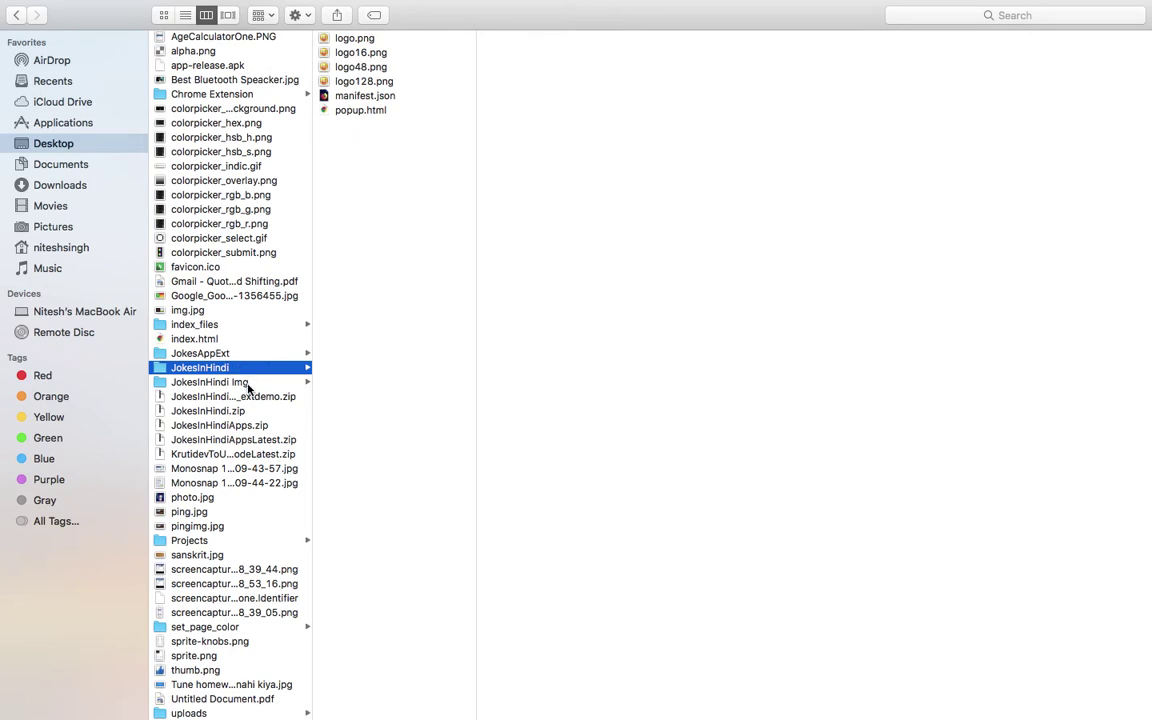
left_click(257, 397)
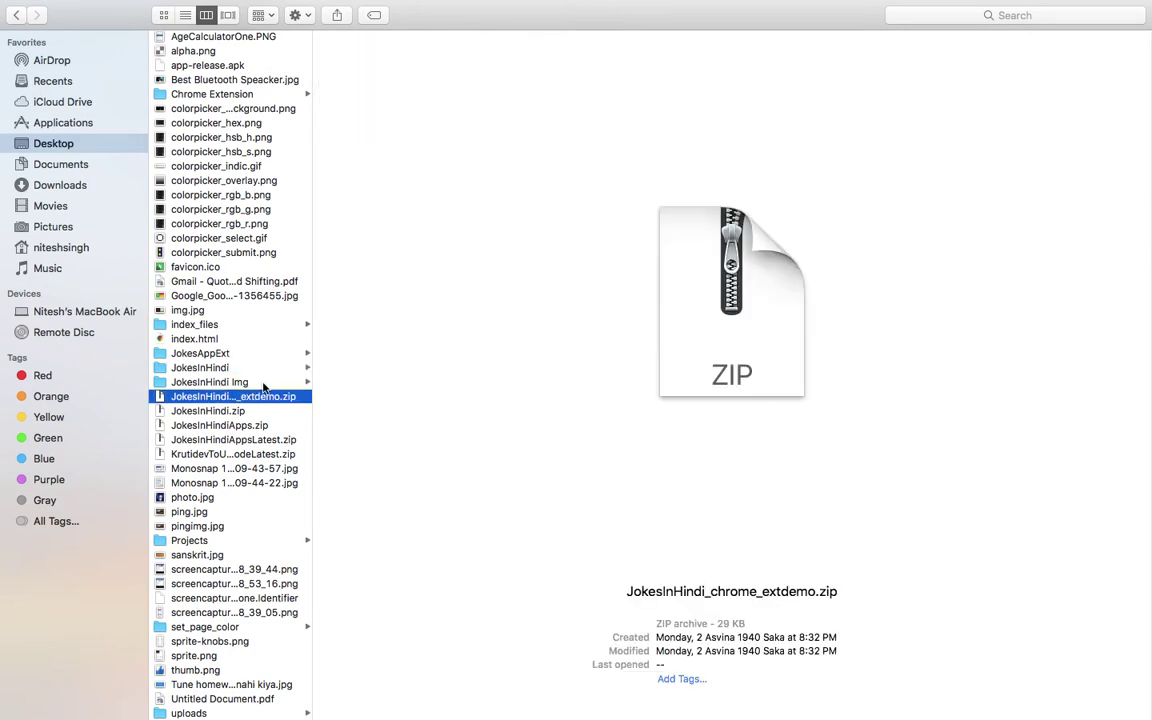
left_click(273, 356)
left_click(267, 369)
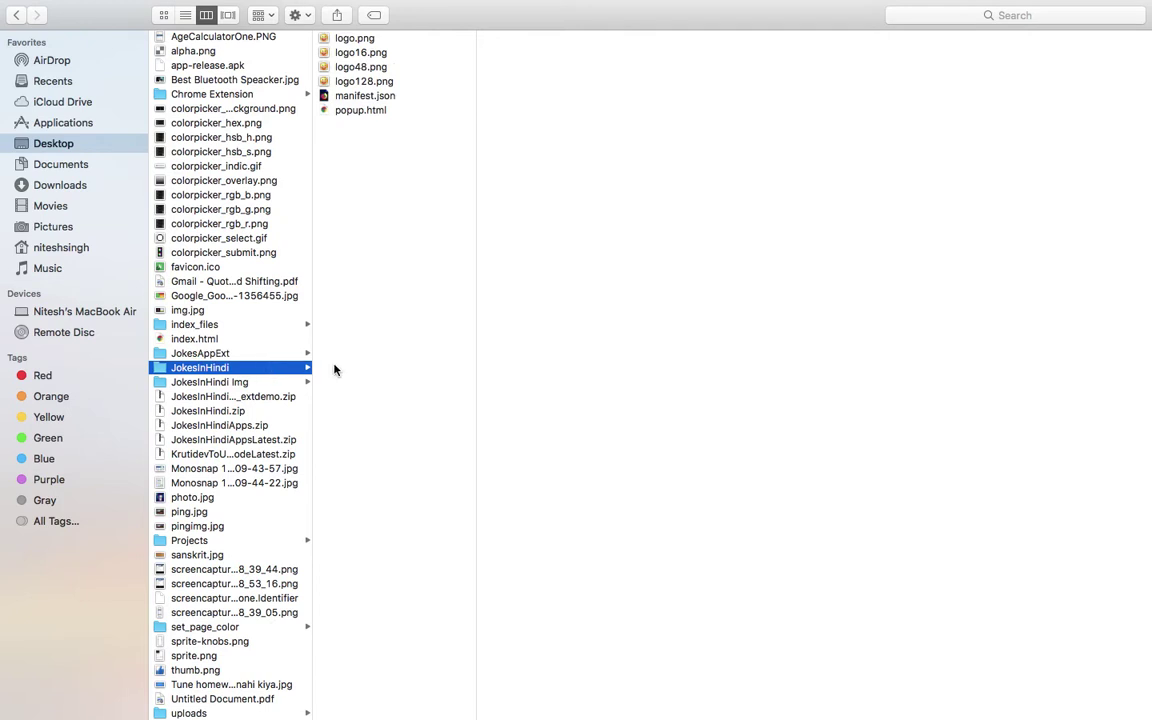
left_click(245, 396)
left_click(240, 382)
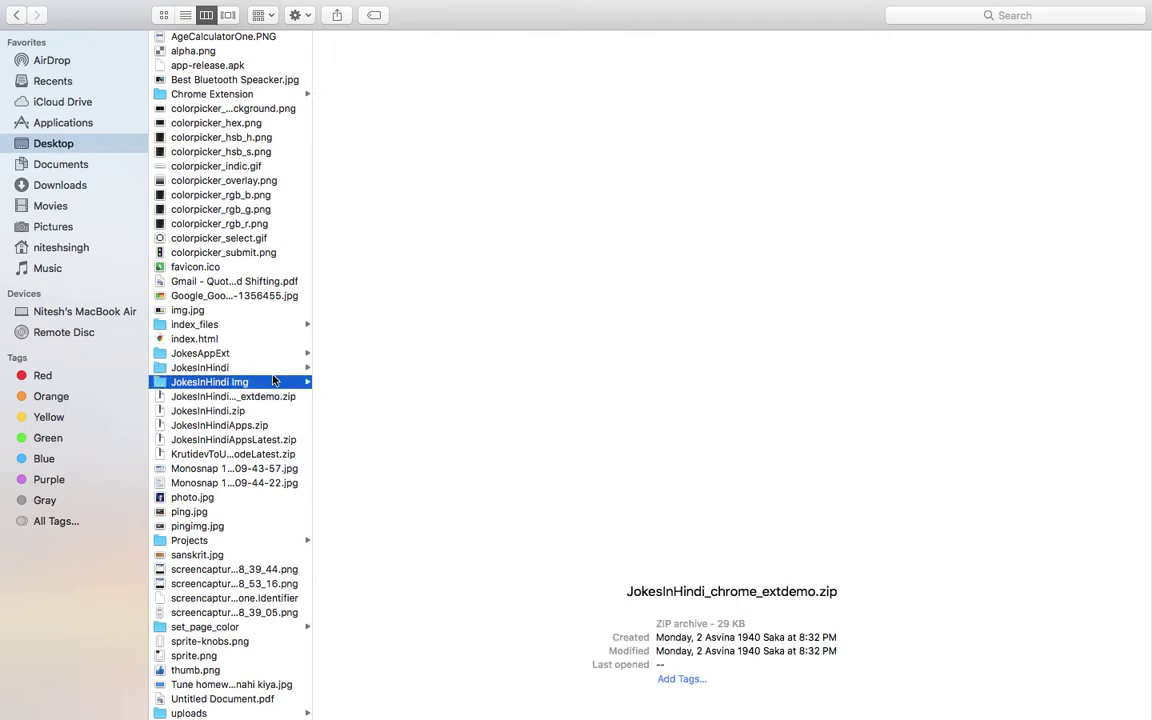
left_click(238, 369)
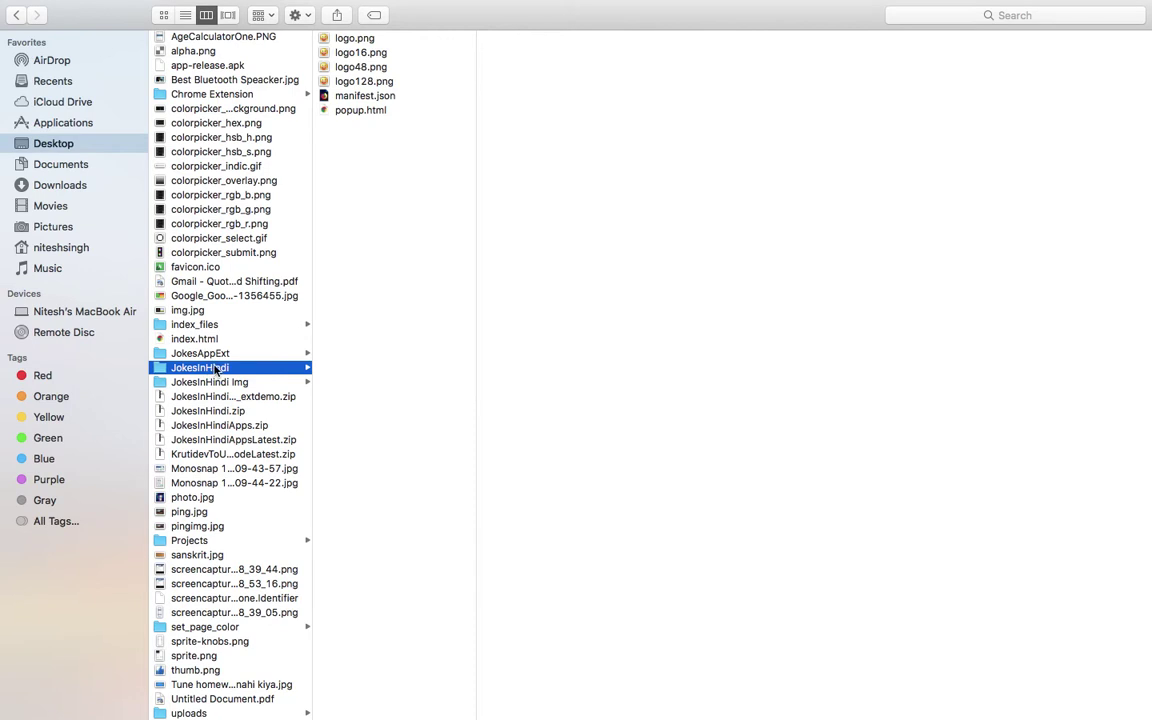
key("ctrl+Right")
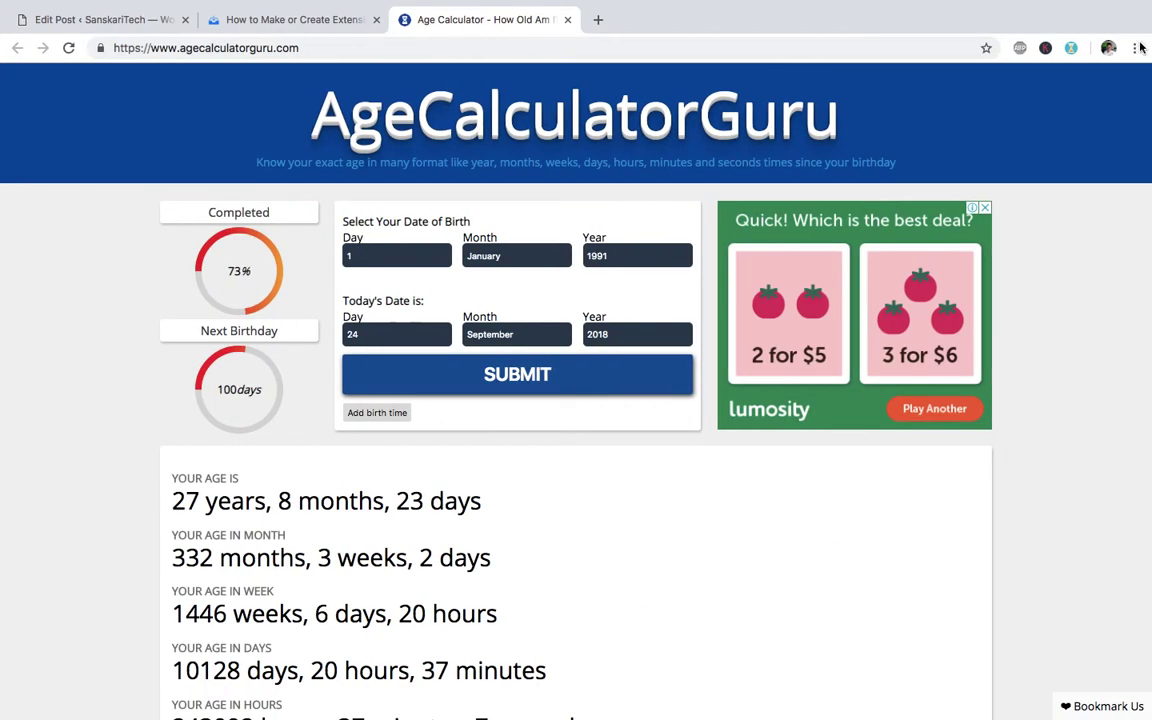
Step: Open Chrome's Extensions page from the main menu and make sure Developer mode is on
left_click(1138, 48)
mouse_move(900, 314)
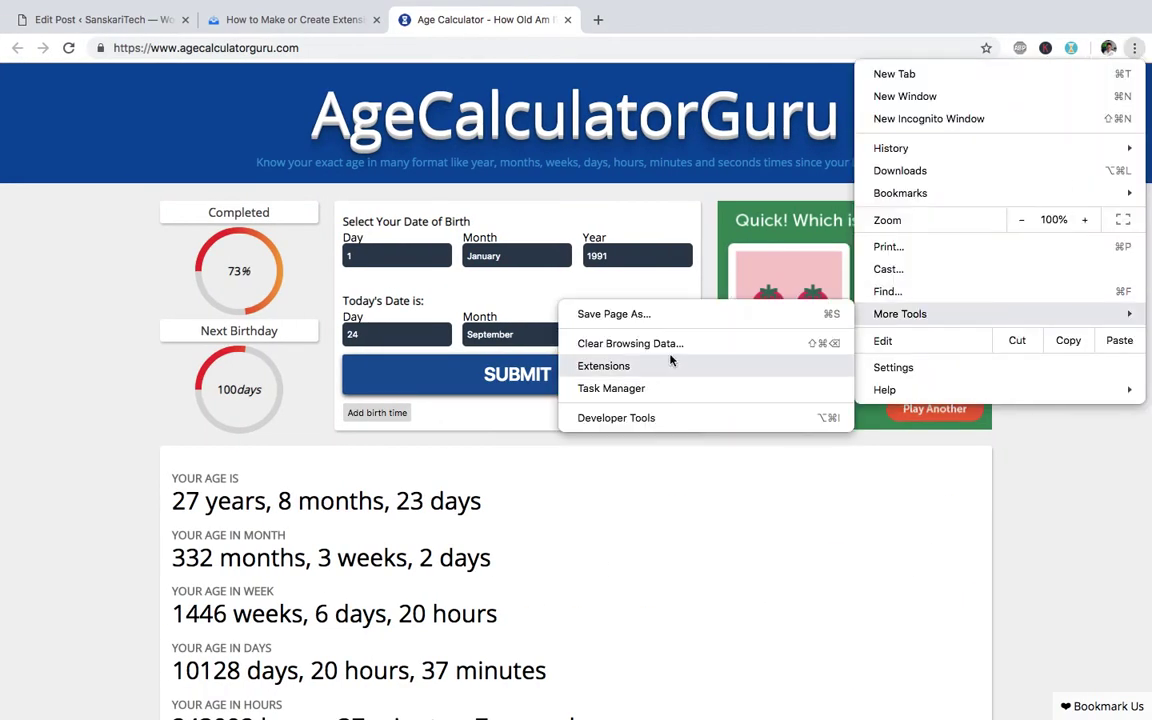
left_click(665, 367)
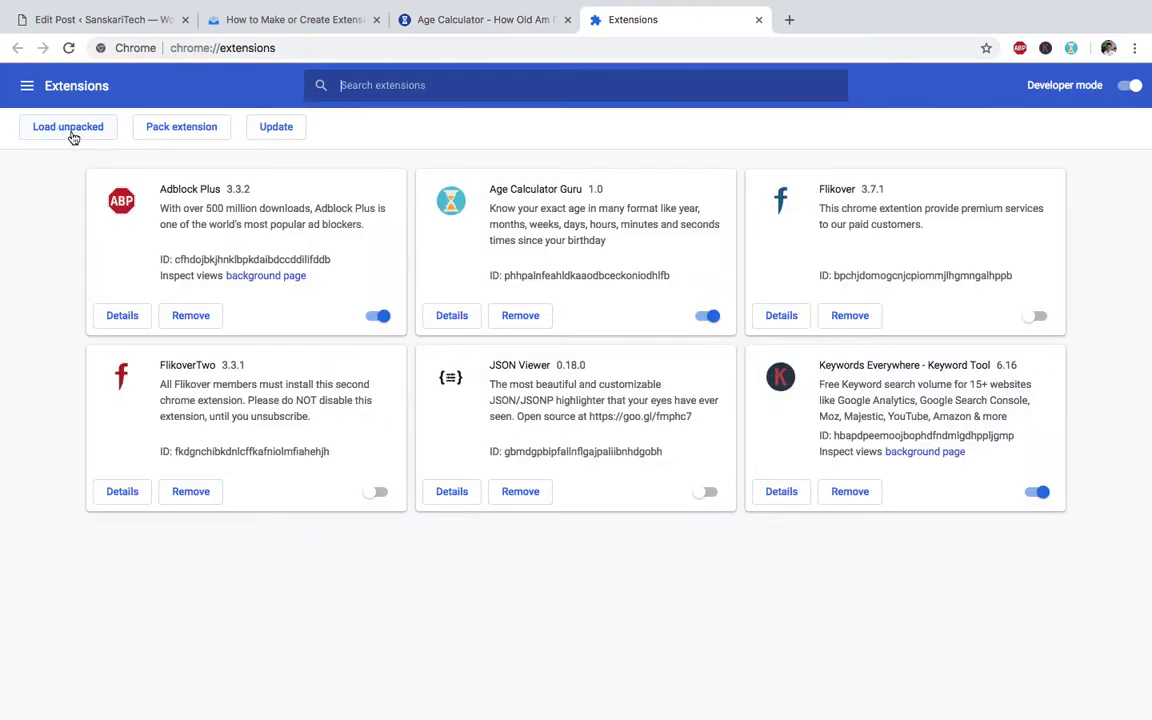
left_click(72, 138)
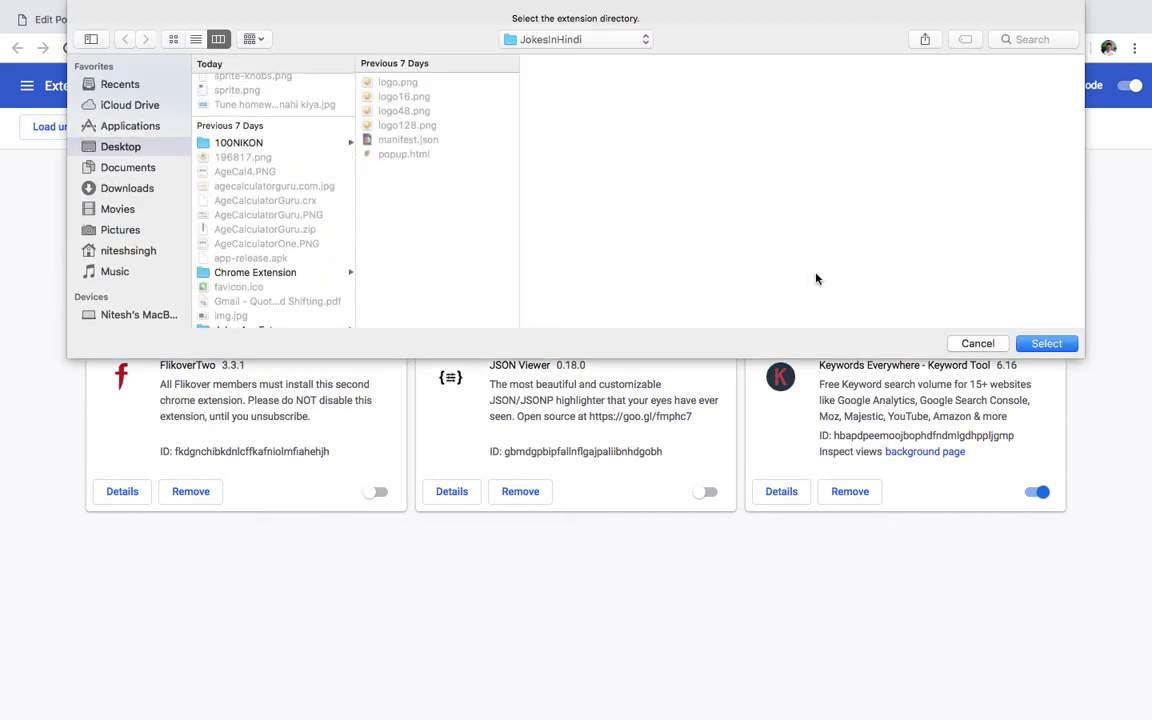
left_click(962, 343)
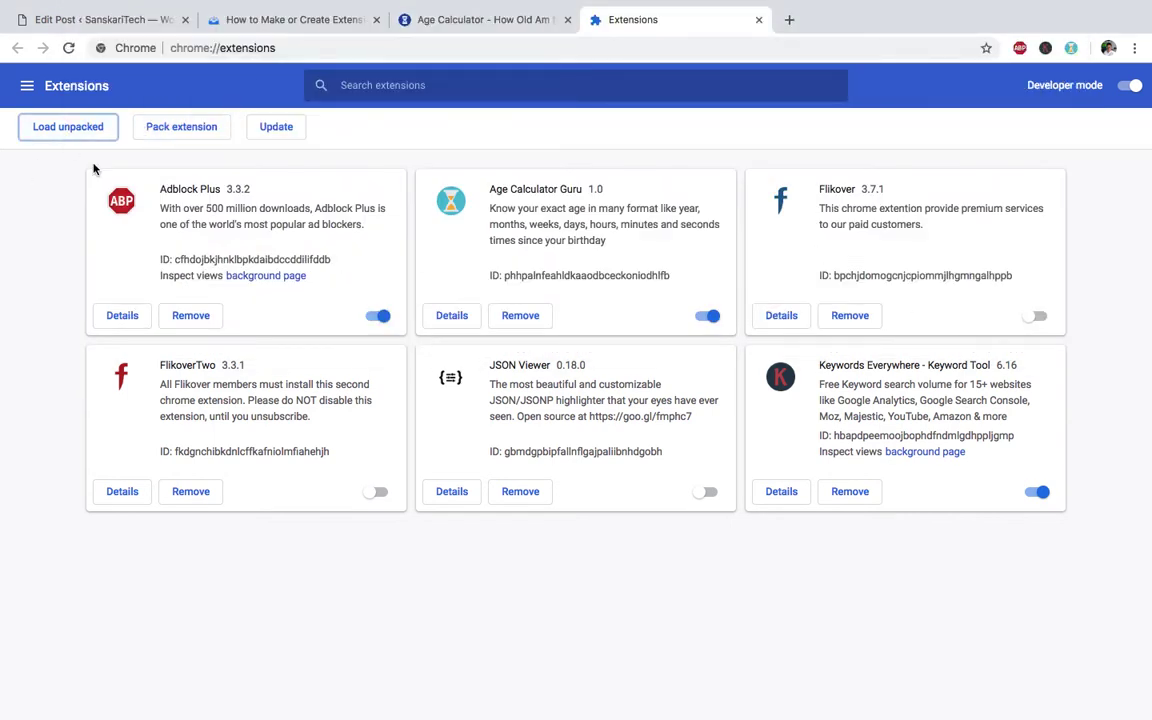
left_click(1127, 87)
left_click(1127, 87)
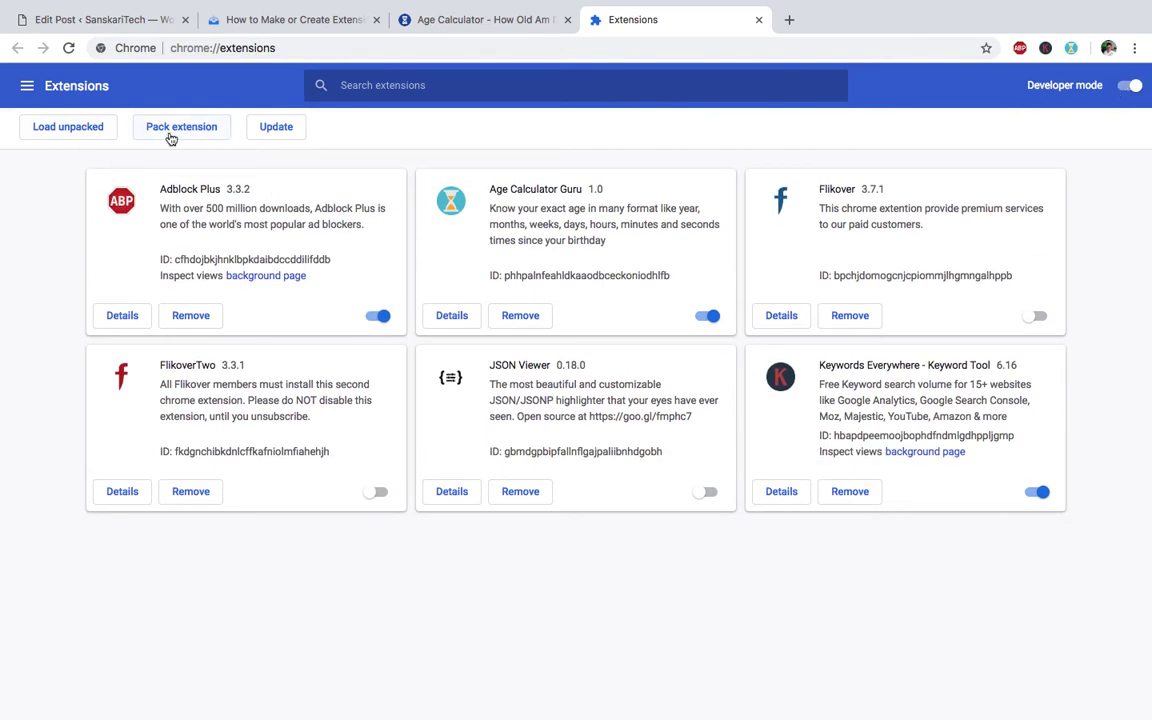
Step: Load the Desktop's JokesInHindi folder as an unpacked extension
left_click(69, 135)
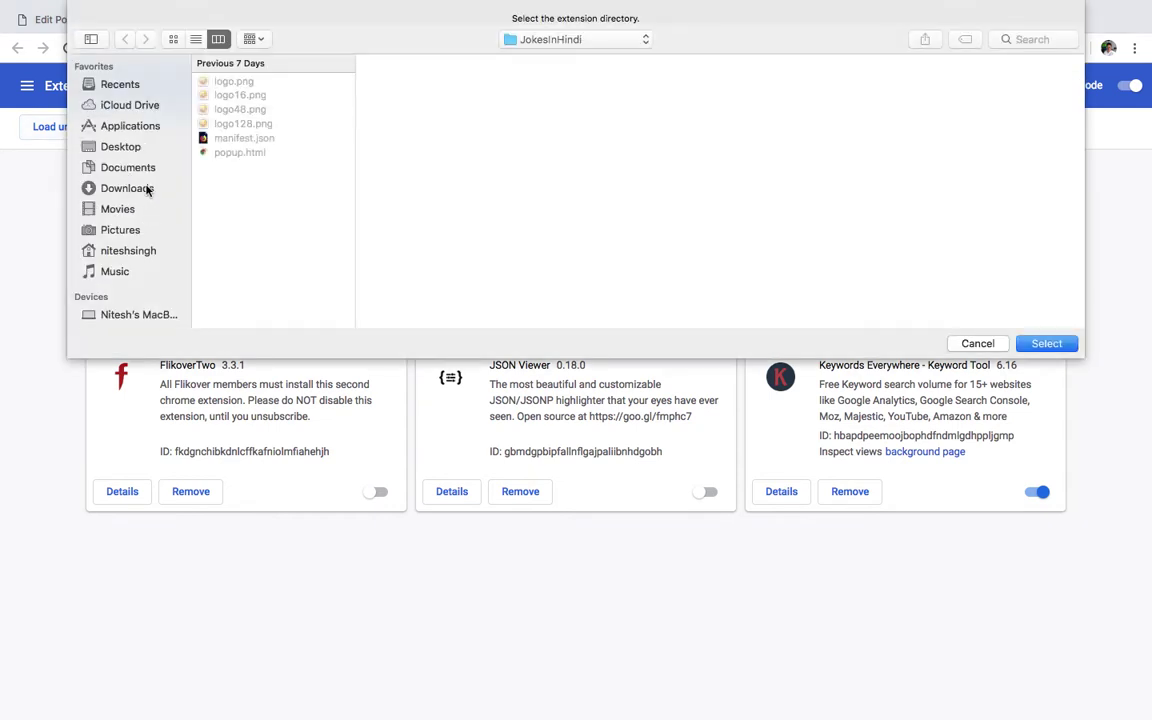
left_click(140, 146)
scroll(262, 212, "down", 5)
scroll(264, 218, "down", 2)
scroll(264, 220, "down", 3)
scroll(265, 222, "down", 5)
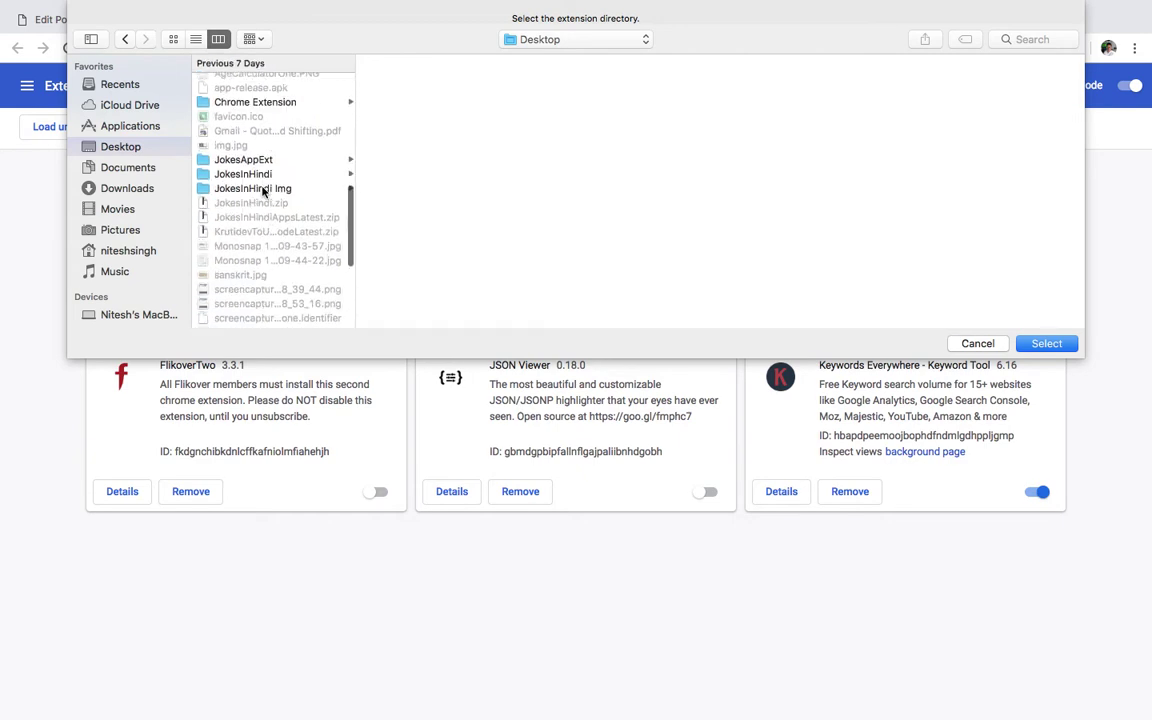
left_click(268, 175)
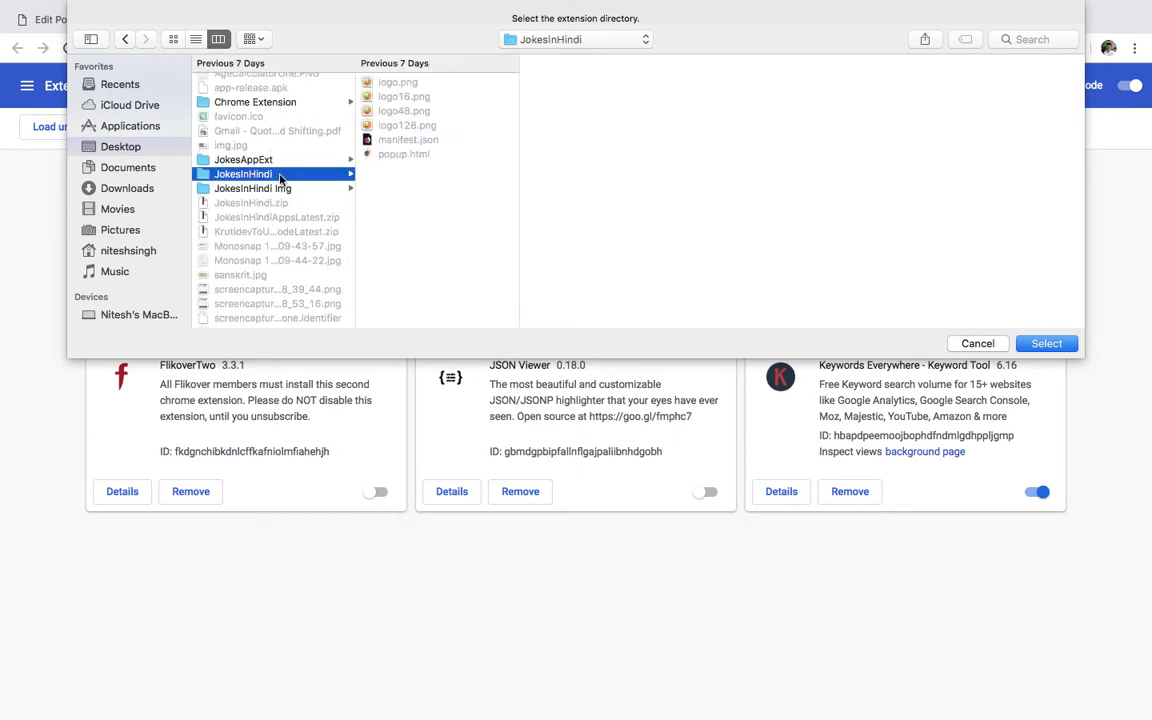
left_click(1040, 344)
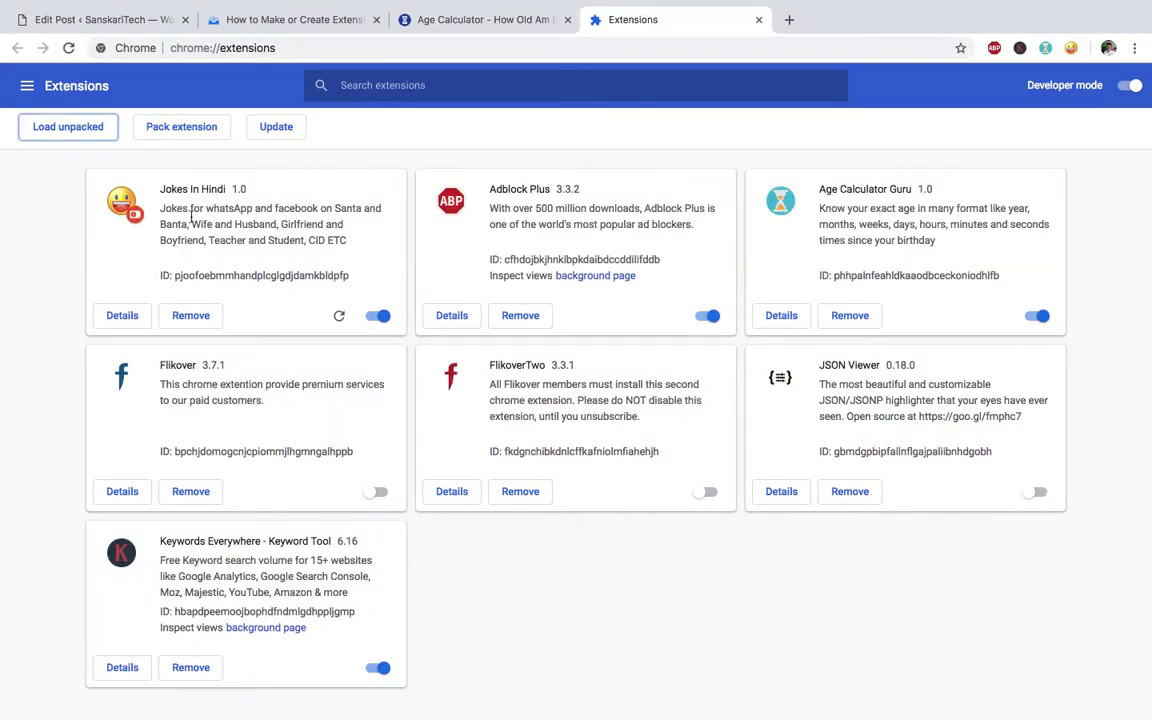
Step: Open the Jokes In Hindi toolbar popup and scroll through its Hindi jokes
left_click_drag(161, 188, 262, 193)
left_click(279, 207)
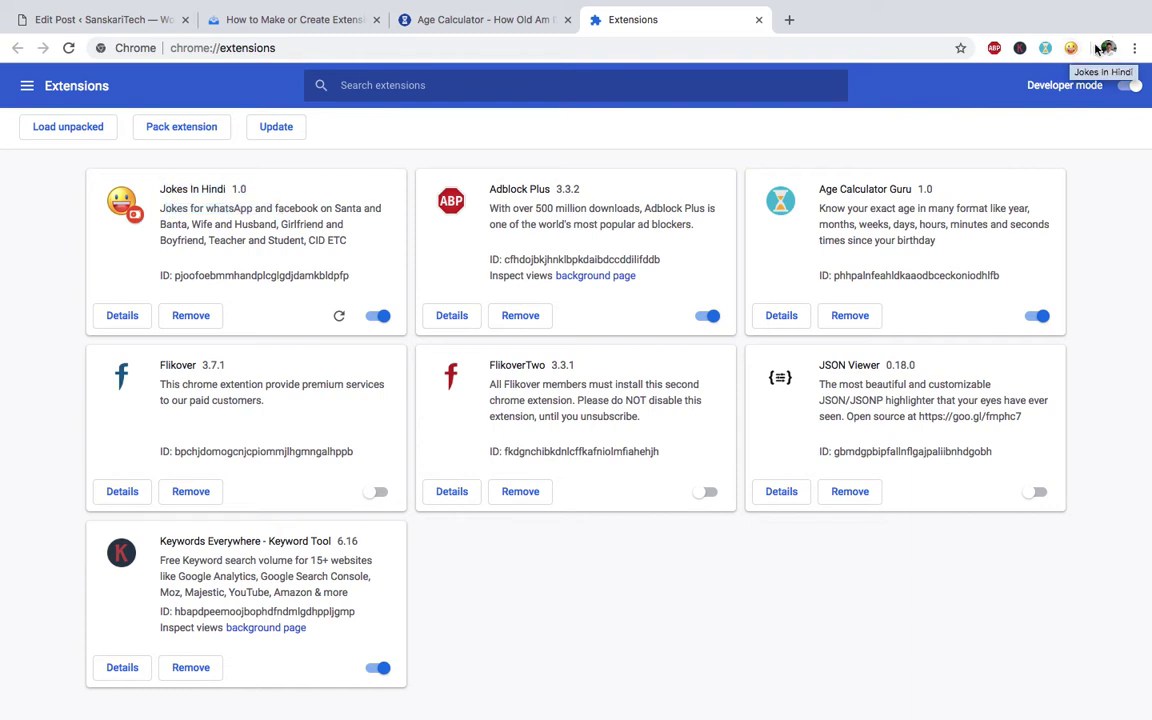
left_click(1071, 48)
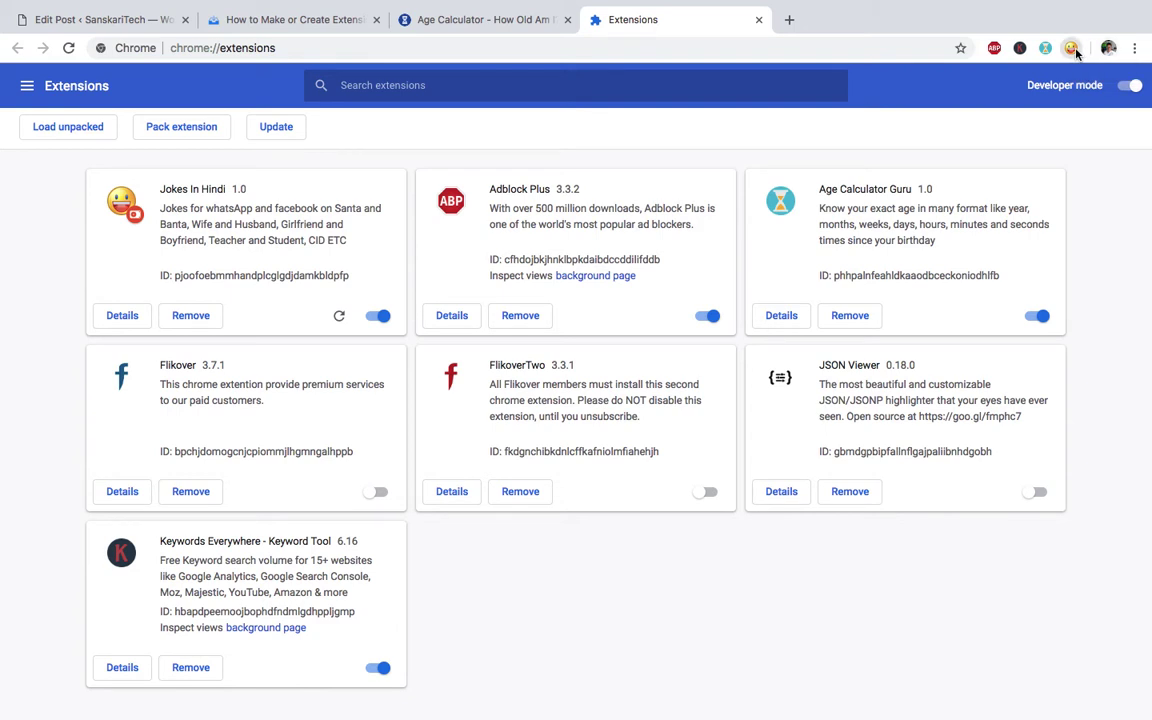
scroll(923, 287, "down", 5)
scroll(923, 287, "down", 5)
scroll(923, 287, "down", 2)
scroll(923, 287, "down", 5)
scroll(923, 287, "down", 5)
scroll(923, 287, "down", 5)
scroll(923, 287, "down", 5)
scroll(923, 287, "down", 5)
scroll(923, 287, "down", 3)
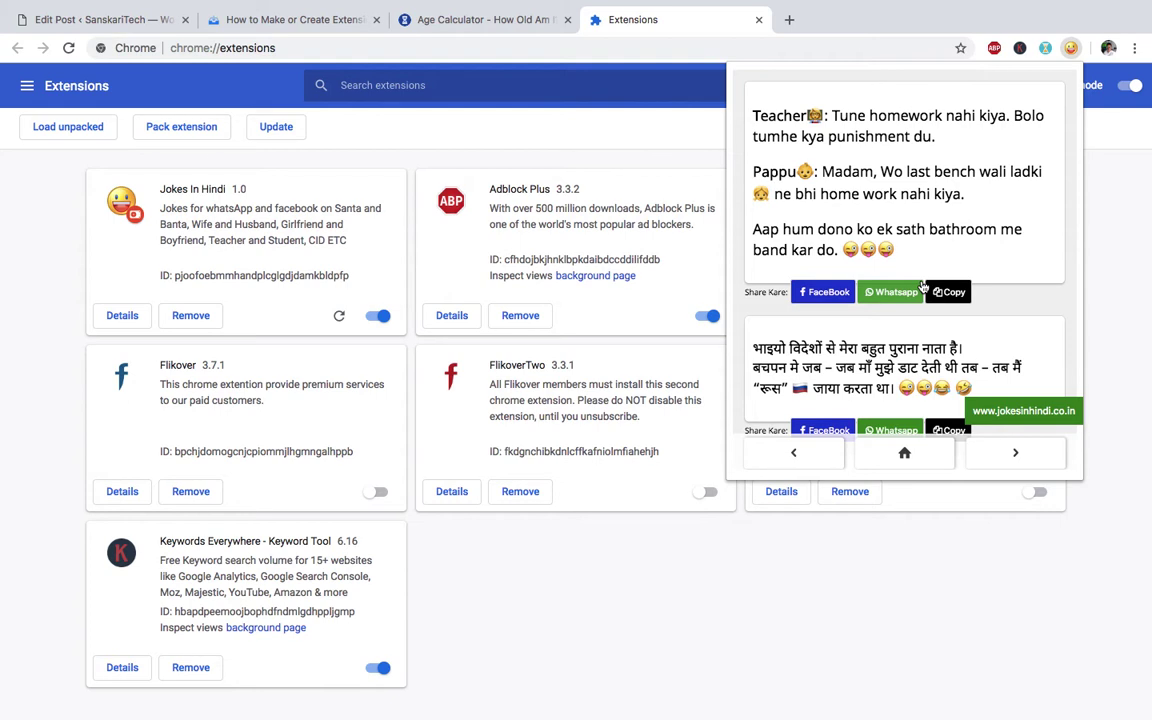
Step: Glance at the Adblock Plus and Keywords Everywhere popups, then close the Extensions tab
left_click(995, 49)
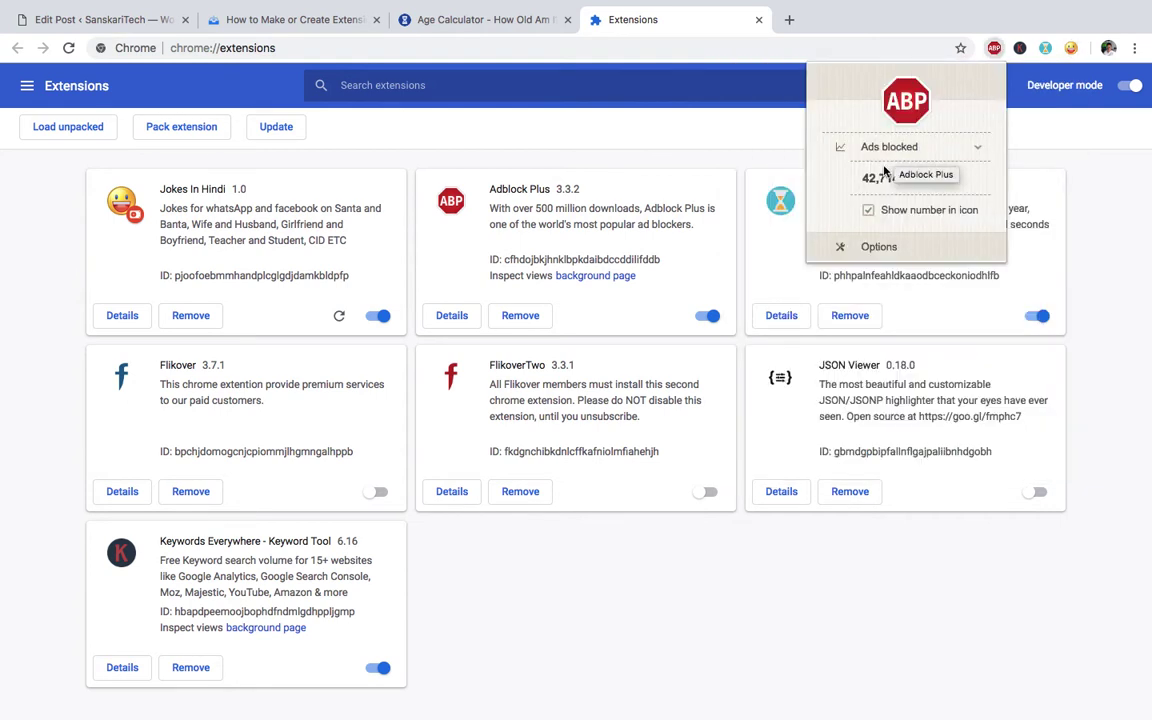
left_click(1020, 49)
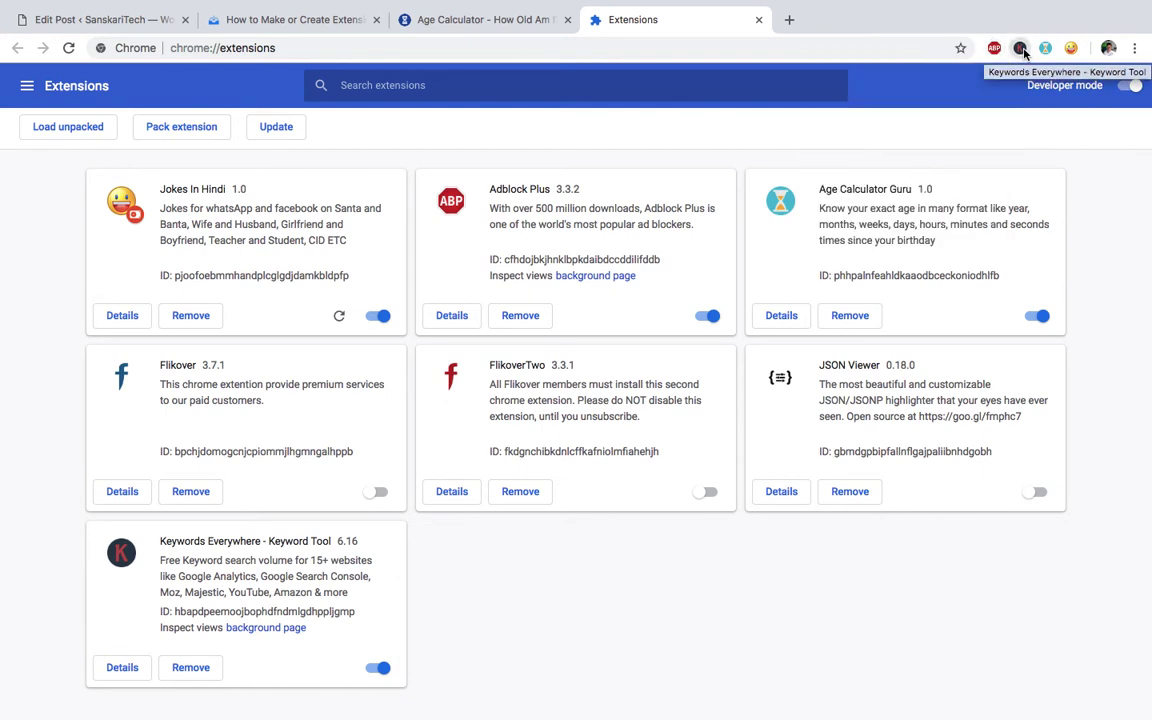
left_click(1021, 50)
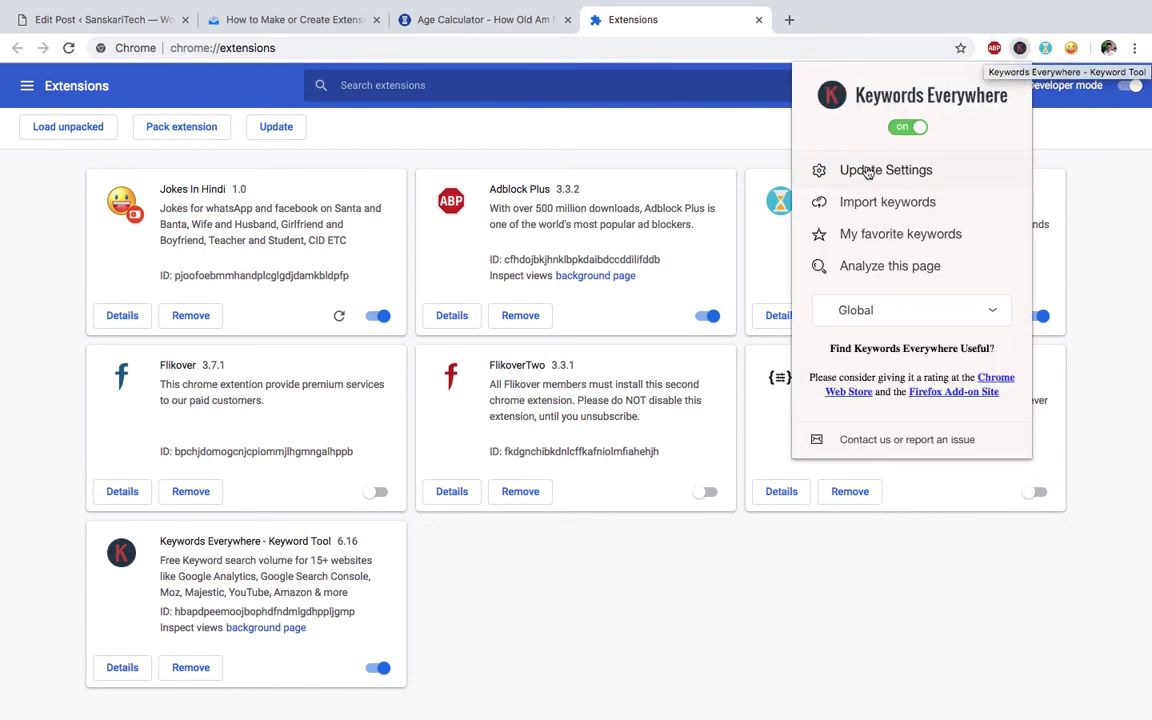
left_click(760, 20)
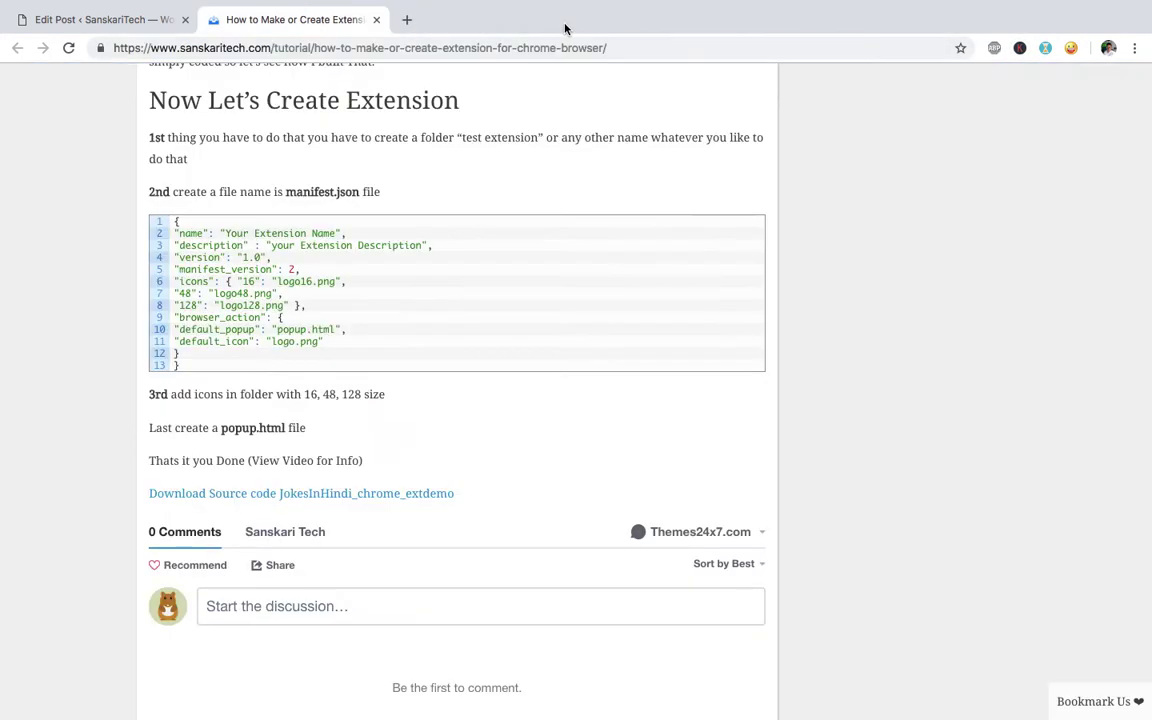
Step: Download the JokesInHindi_chrome_extdemo source zip from the tutorial article and open it from the download bar
scroll(466, 211, "up", 3)
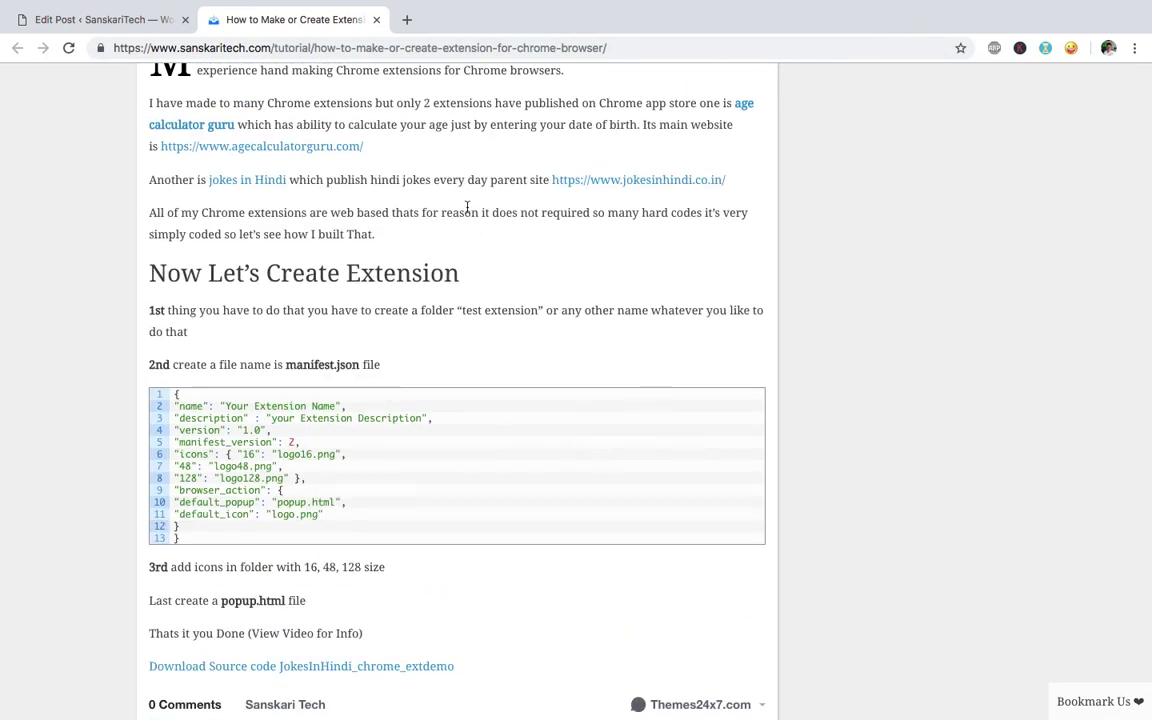
left_click(302, 48)
left_click(88, 114)
scroll(88, 114, "up", 4)
scroll(310, 229, "down", 2)
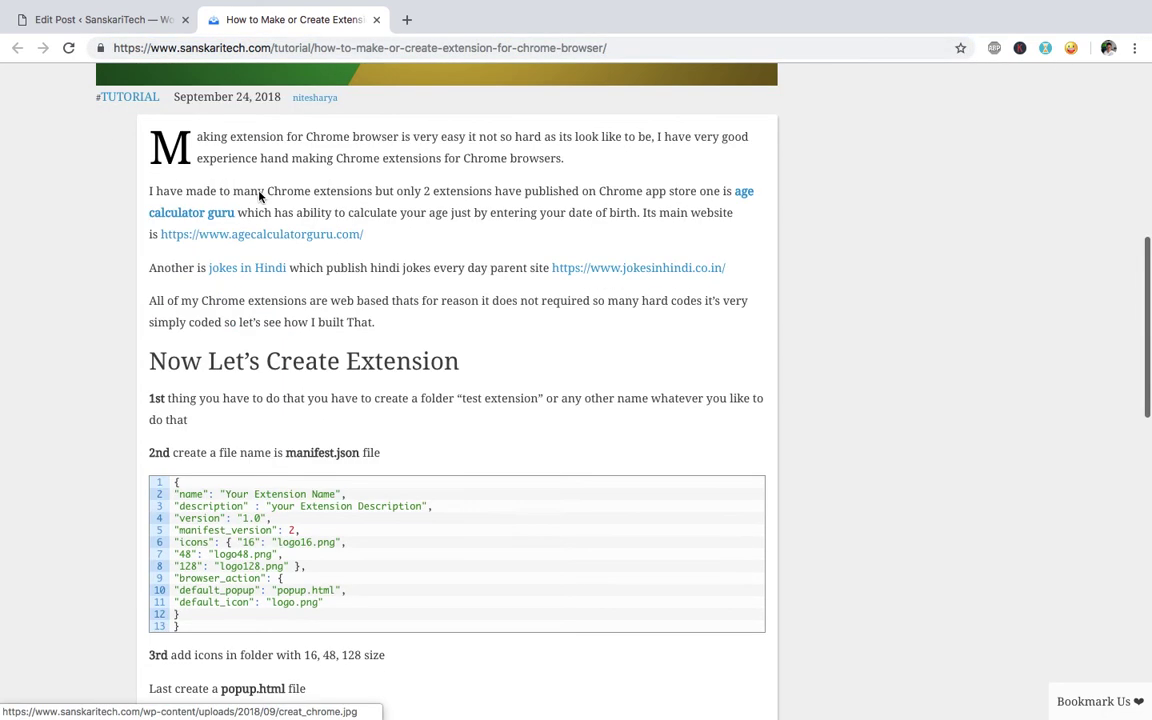
scroll(310, 229, "down", 5)
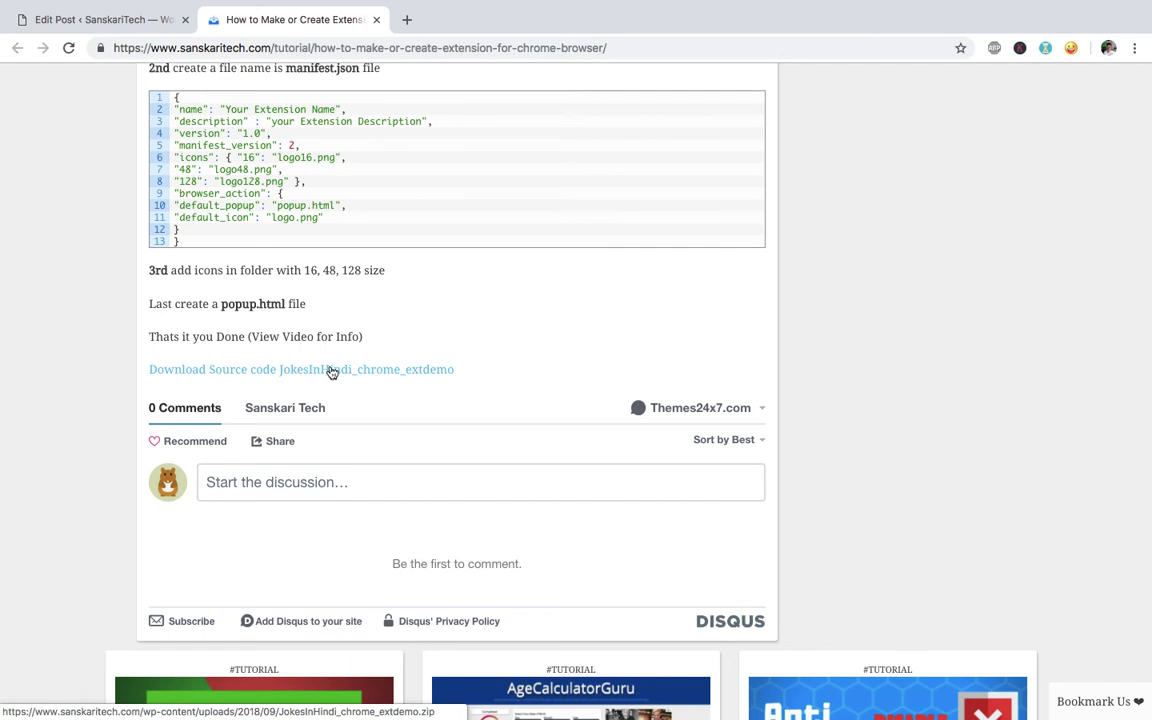
left_click(310, 372)
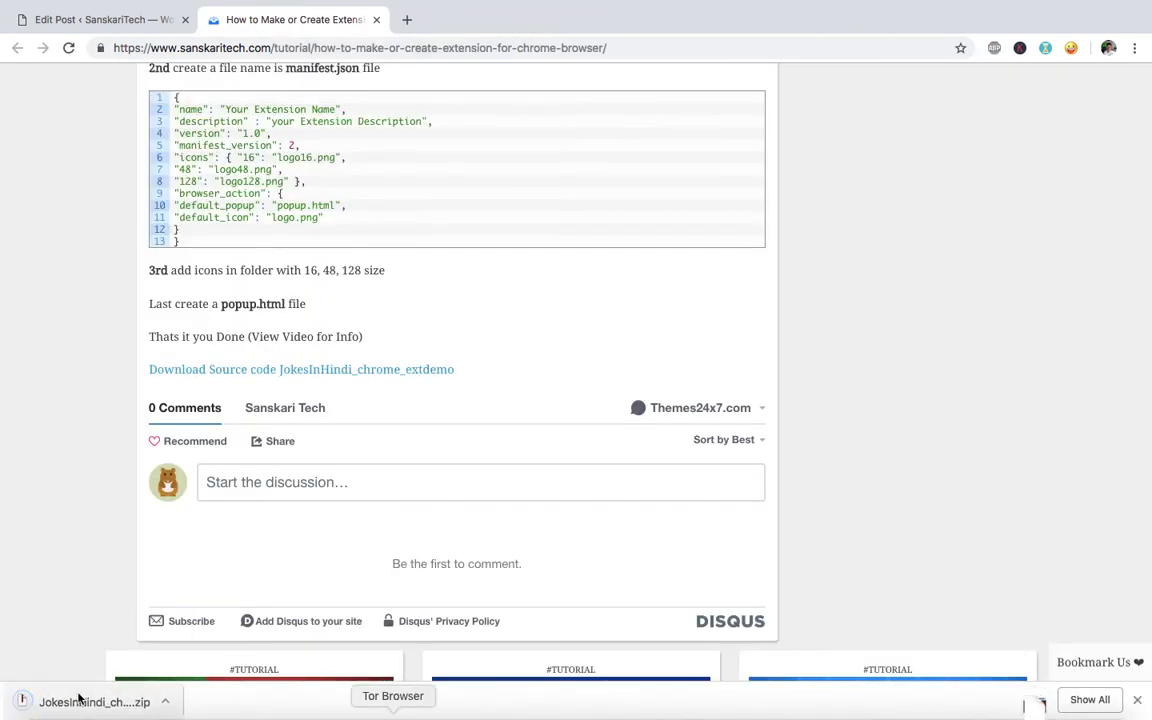
left_click(80, 698)
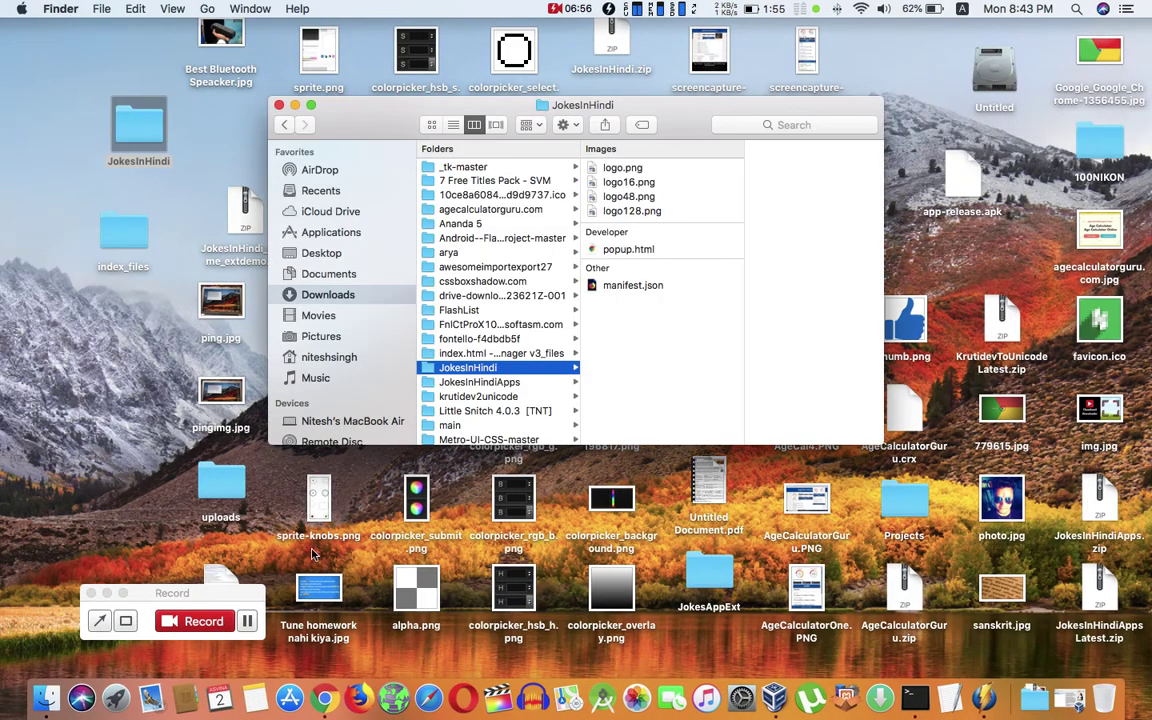
left_click(325, 700)
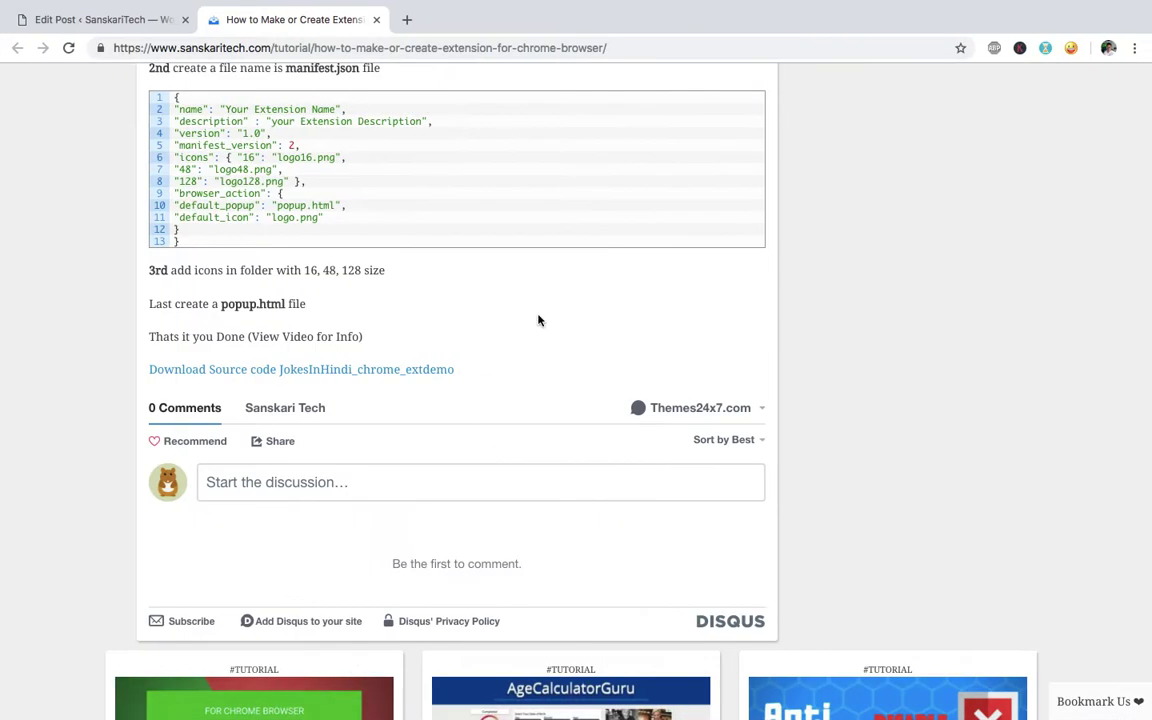